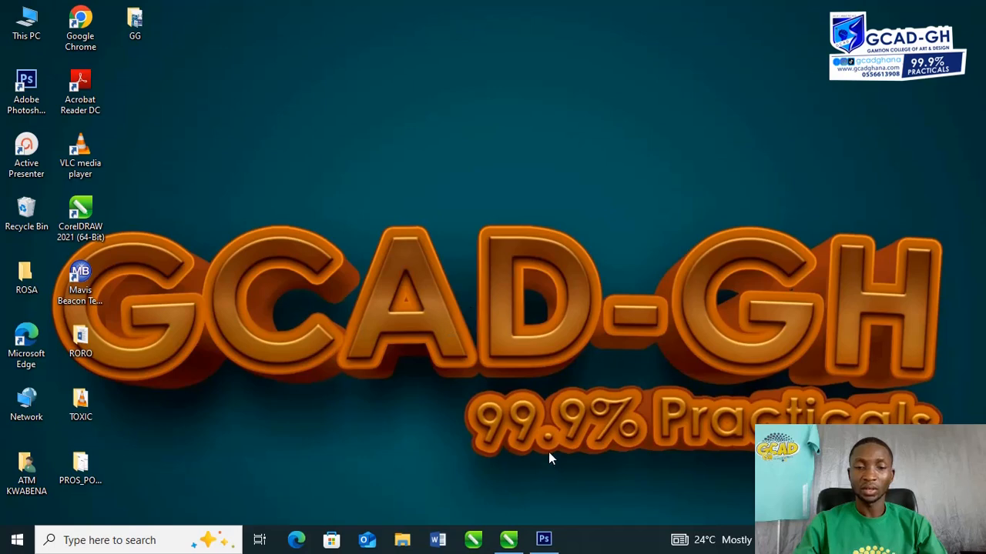
# Switch to CorelDRAW and draw a rectangle about 8.4 by 4.3 inches on Page 1.
pyautogui.click(508, 539)
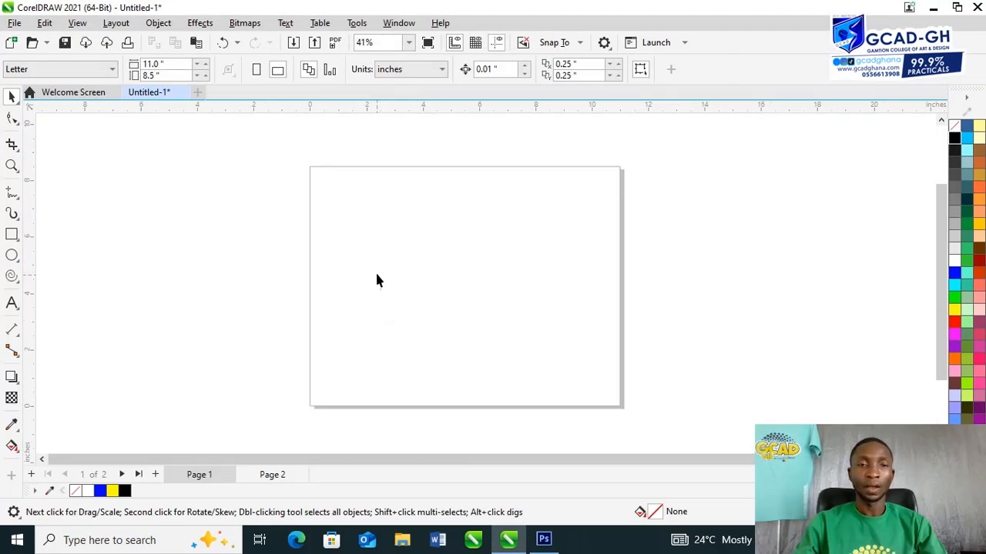
pyautogui.click(11, 234)
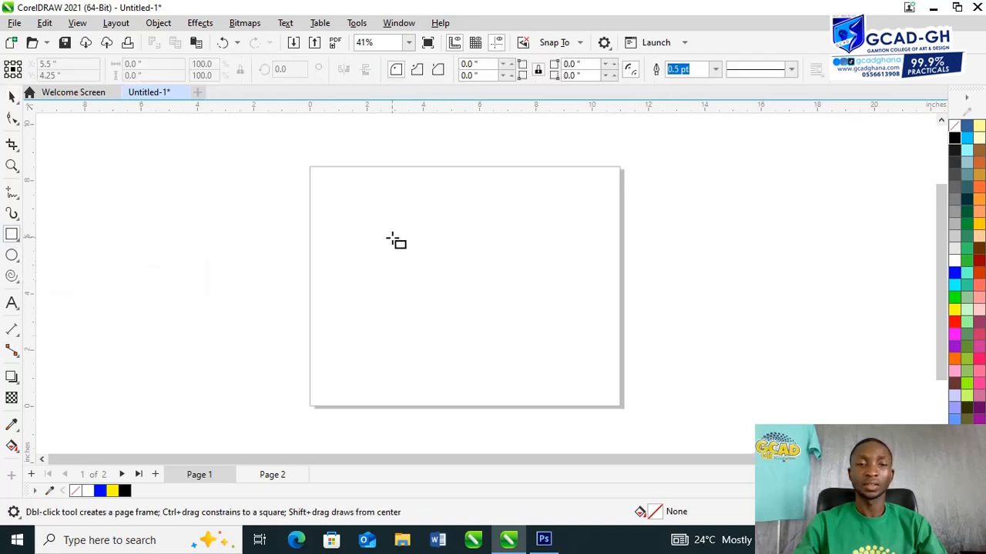
pyautogui.moveTo(364, 228); pyautogui.dragTo(602, 351)
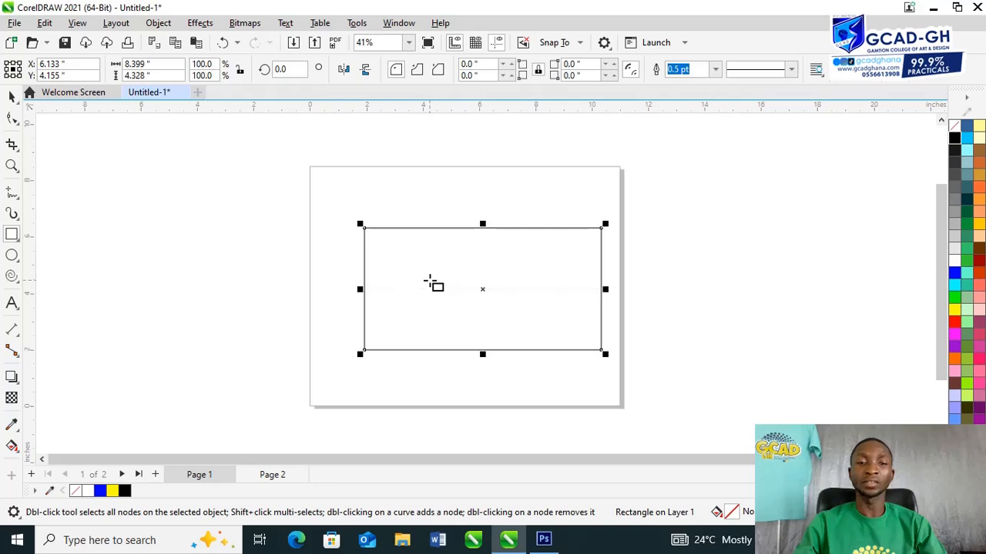
# Open the desktop folder GG and bring WhatsApp-Image-2023-07-15-at-03.52.50-2 into the CorelDRAW document, placing it beside the page.
pyautogui.click(935, 8)
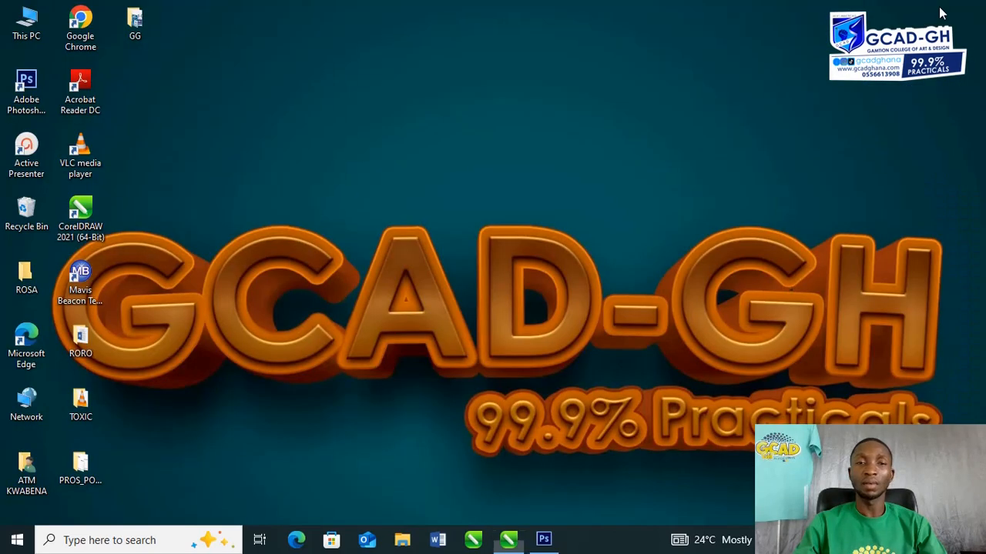
pyautogui.click(132, 23)
pyautogui.doubleClick(131, 23)
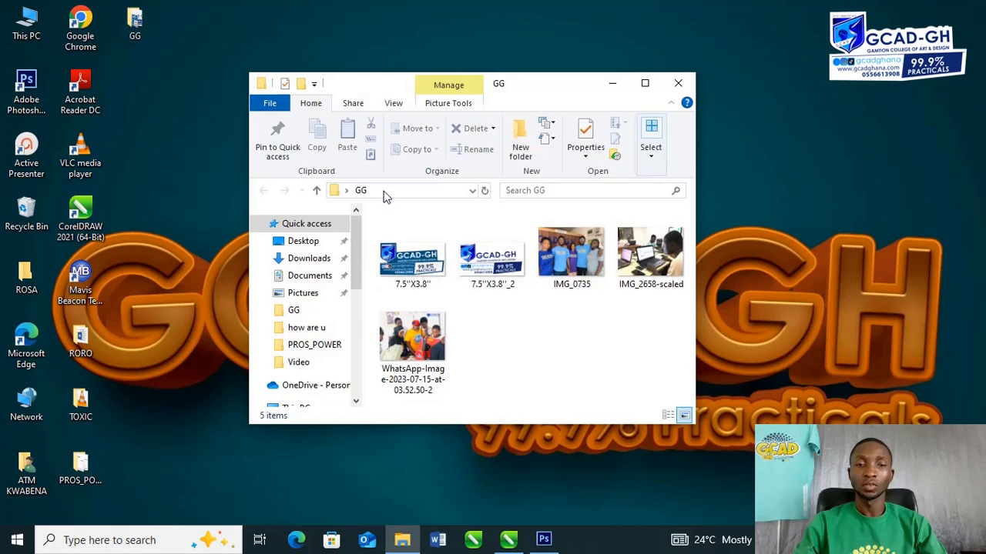
pyautogui.click(410, 349)
pyautogui.moveTo(408, 336); pyautogui.dragTo(718, 277)
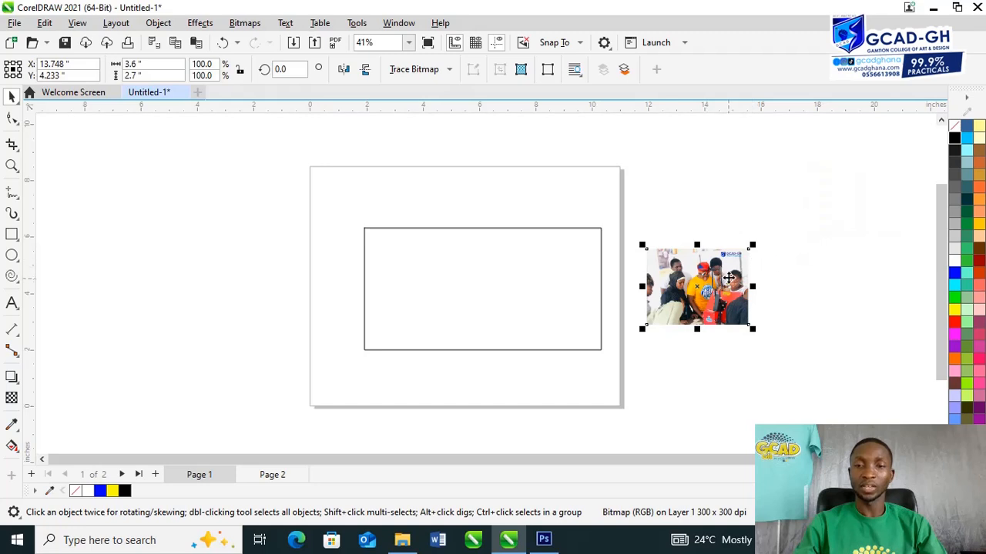
# PowerClip the imported photo inside the rectangle.
pyautogui.rightClick(728, 277)
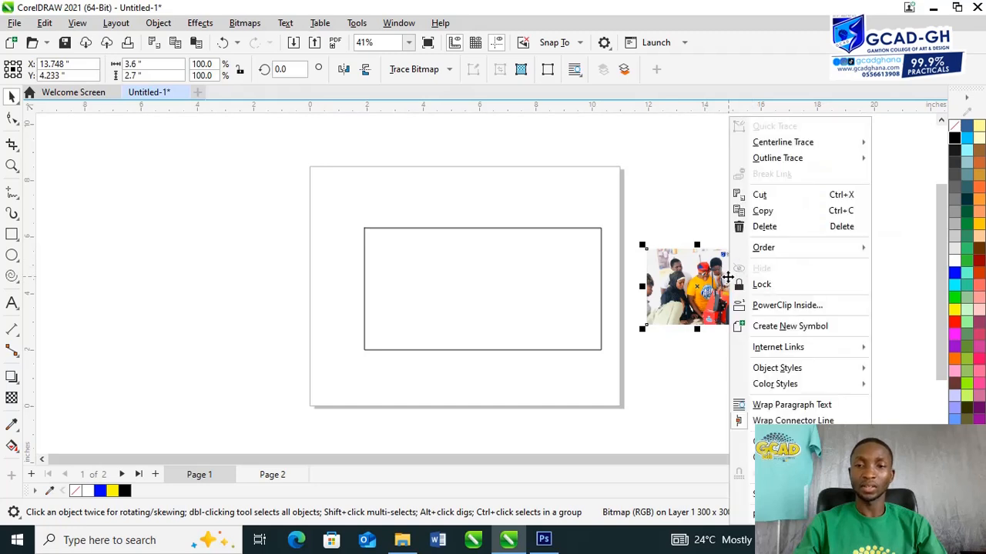
pyautogui.click(812, 307)
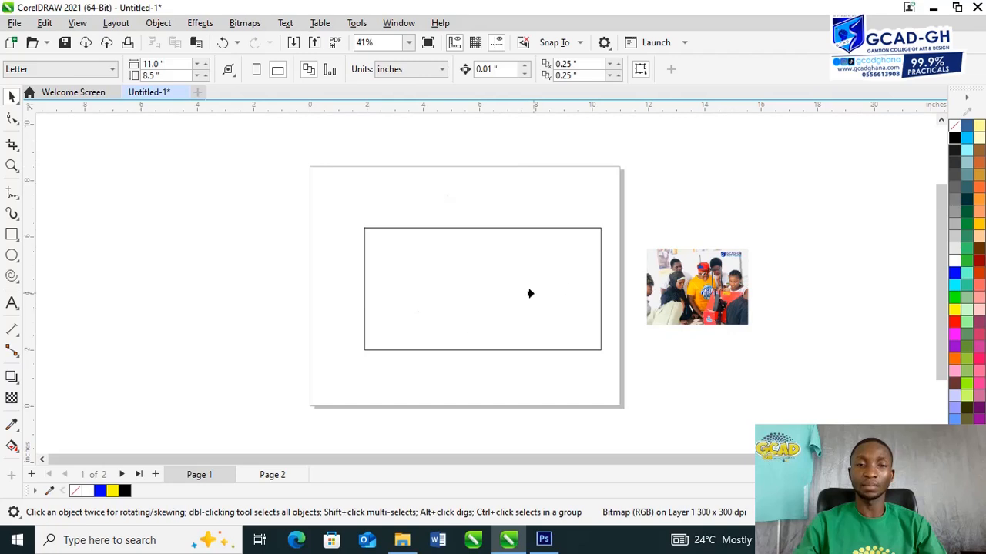
pyautogui.click(474, 280)
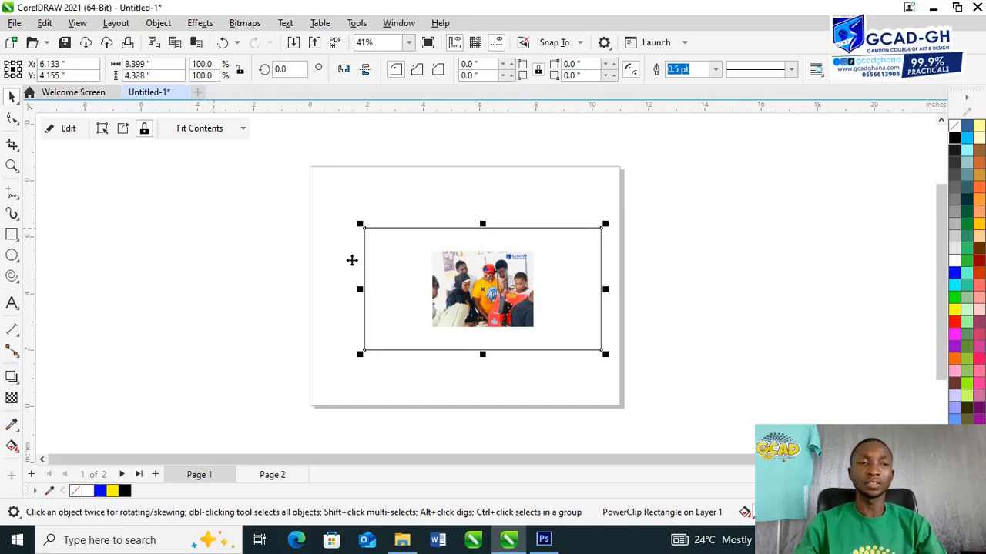
# Edit the PowerClip contents, enlarging the photo to about 8.37 by 6.27 inches and lowering it to meet the frame's upper edge.
pyautogui.click(75, 132)
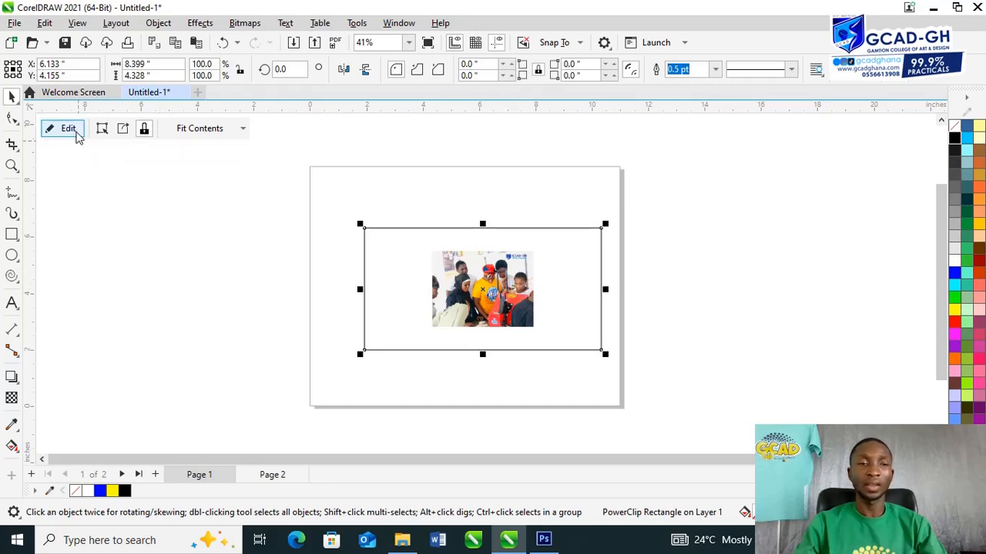
pyautogui.click(485, 291)
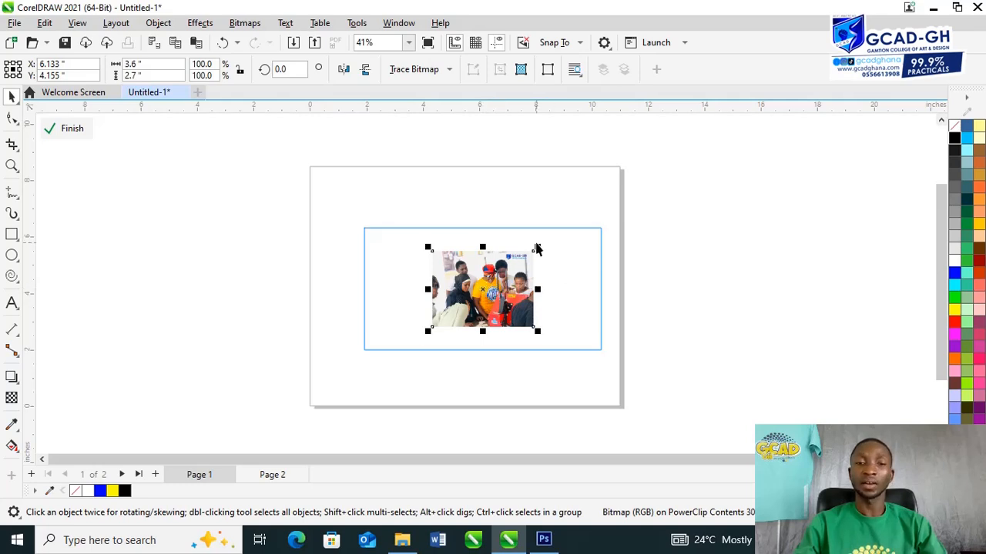
pyautogui.moveTo(537, 249); pyautogui.dragTo(607, 202)
pyautogui.scroll(2, 483, 224)
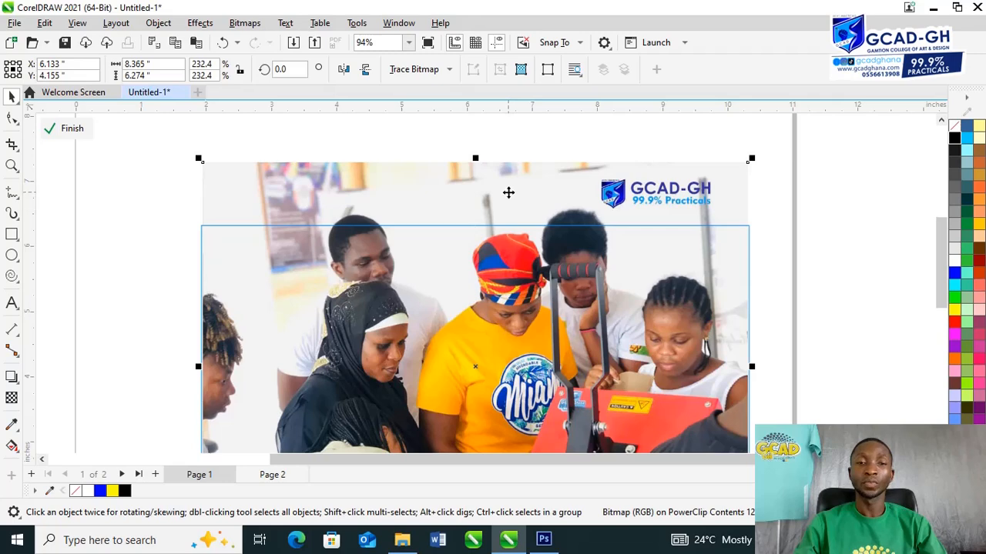
pyautogui.moveTo(508, 193); pyautogui.dragTo(505, 255)
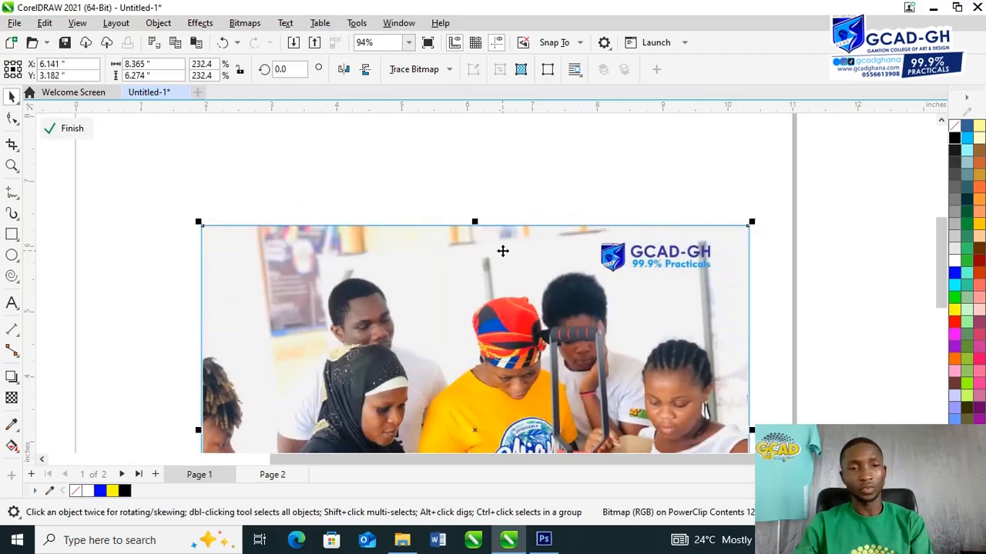
# Nudge the photo slightly up and left to about X 6.12, Y 3.23 inches, and finish editing the PowerClip.
pyautogui.press('Left')
pyautogui.press('Up')
pyautogui.press('Up')
pyautogui.press('Up')
pyautogui.press('Up')
pyautogui.press('Up')
pyautogui.press('Left')
pyautogui.press('Left')
pyautogui.press('Left')
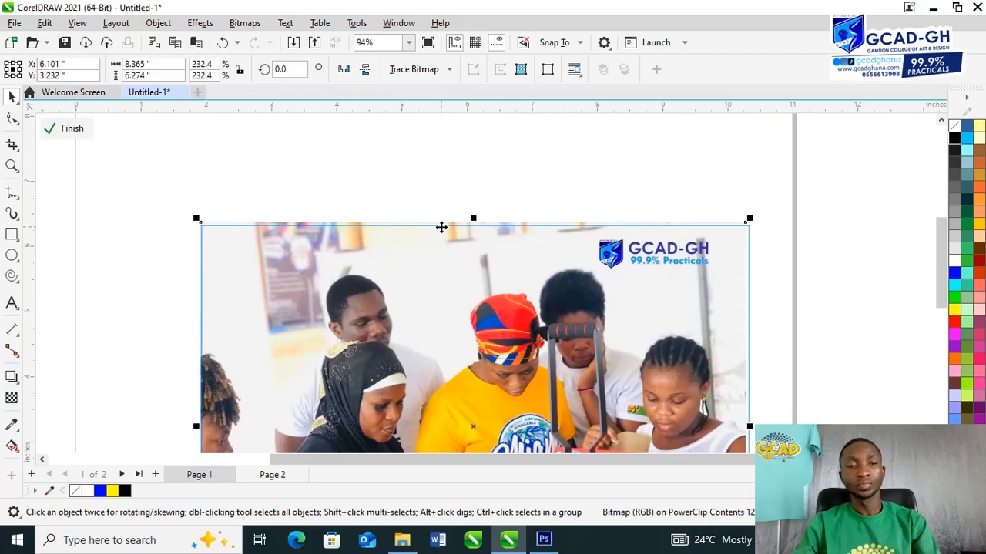
pyautogui.press('Right')
pyautogui.press('Right')
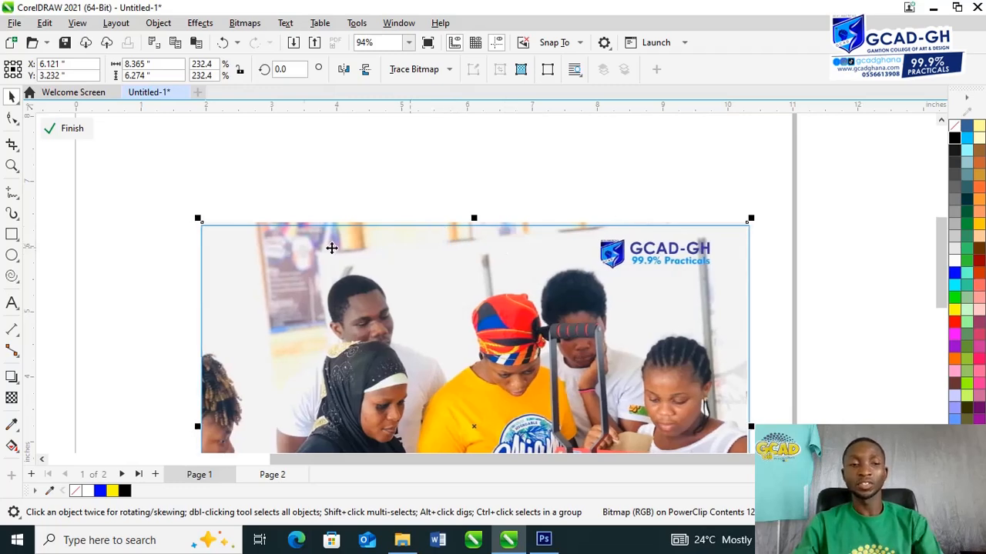
pyautogui.click(62, 129)
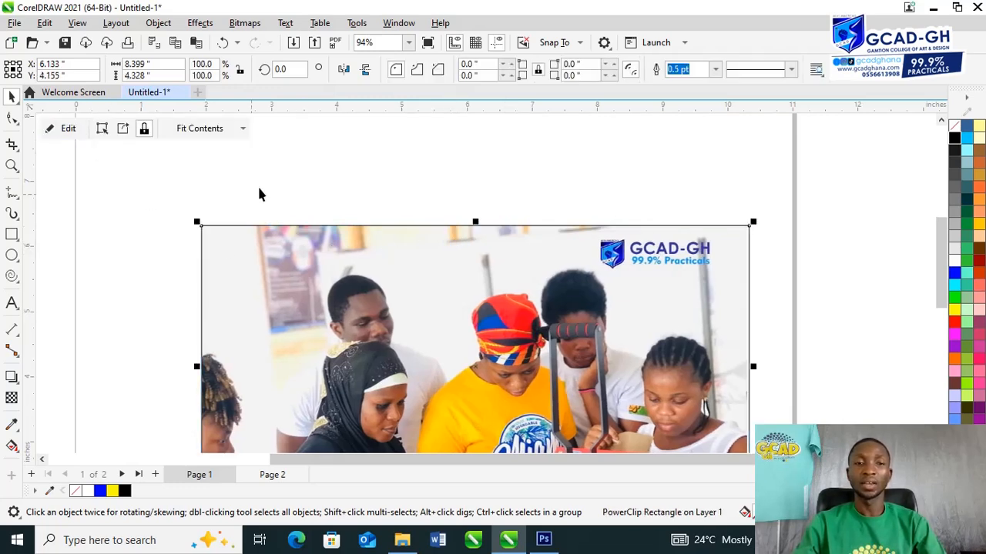
# Round the photo frame's upper-right and lower-left corners together to a radius of about 1.16 inches.
pyautogui.scroll(-2, 270, 179)
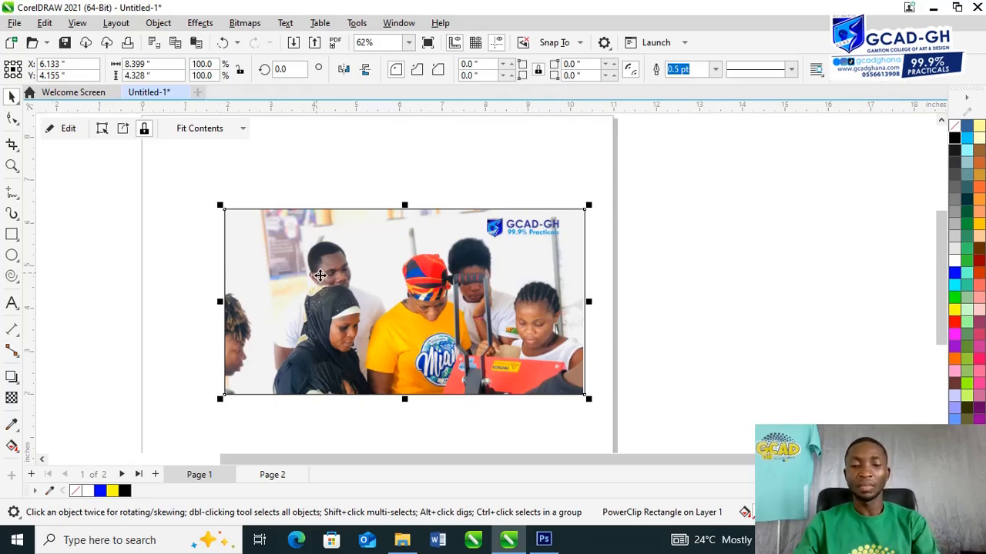
pyautogui.press('F10')
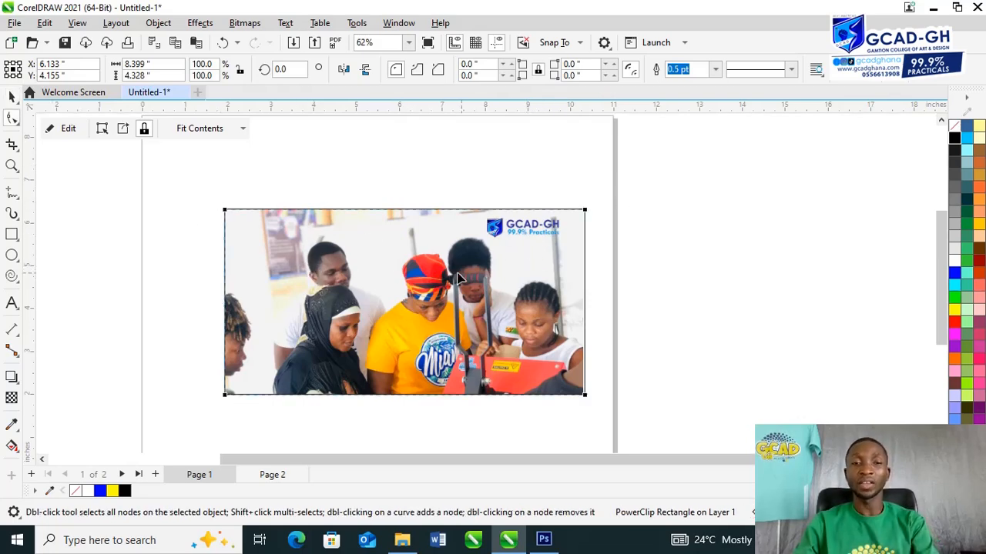
pyautogui.click(586, 211)
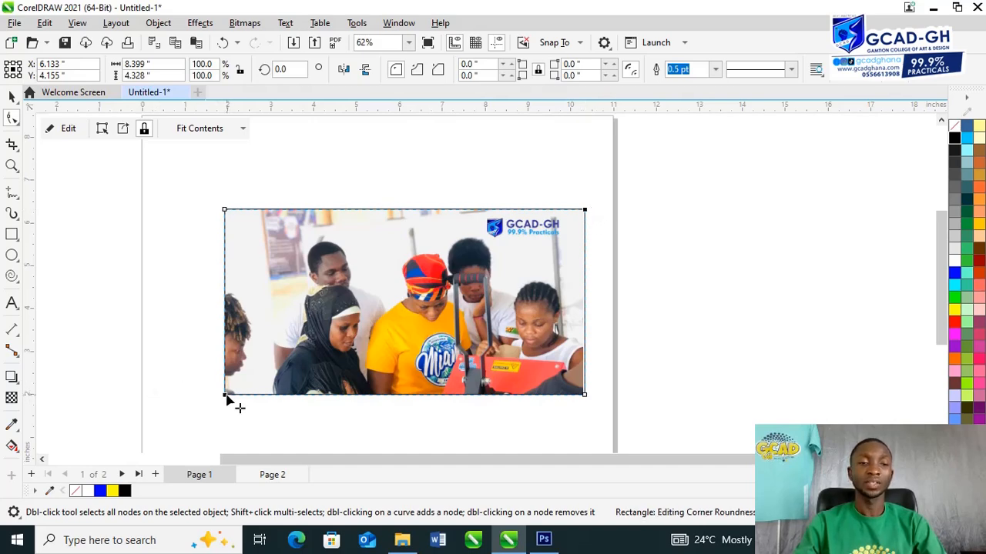
pyautogui.moveTo(226, 398); pyautogui.dragTo(216, 350)
pyautogui.press('space')
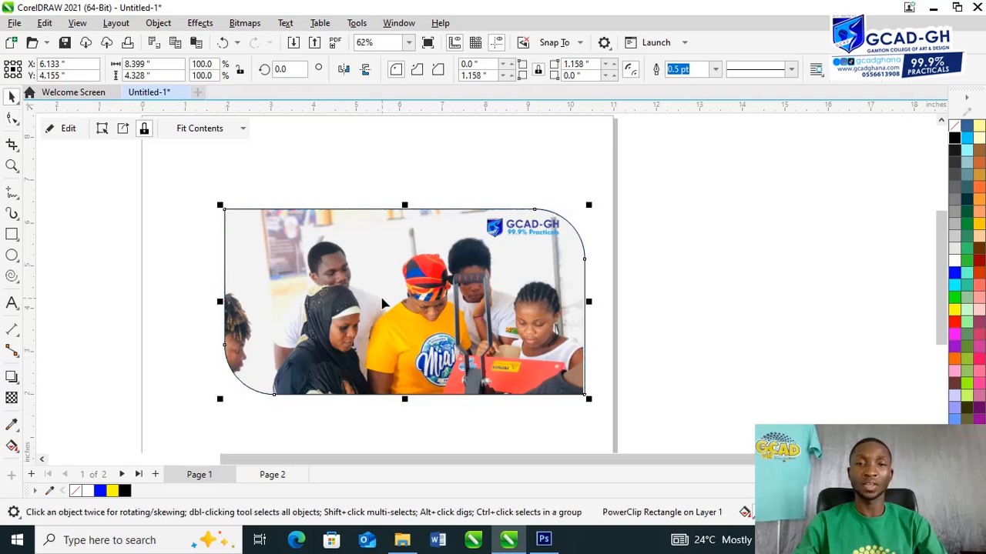
# Try outline widths of 24 pt and 16 pt on the photo frame.
pyautogui.click(715, 69)
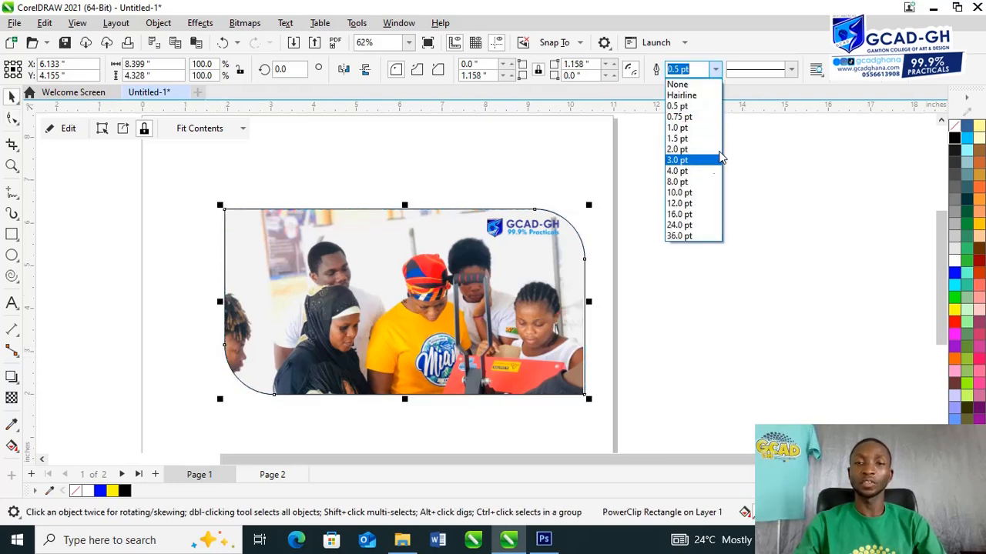
pyautogui.click(684, 228)
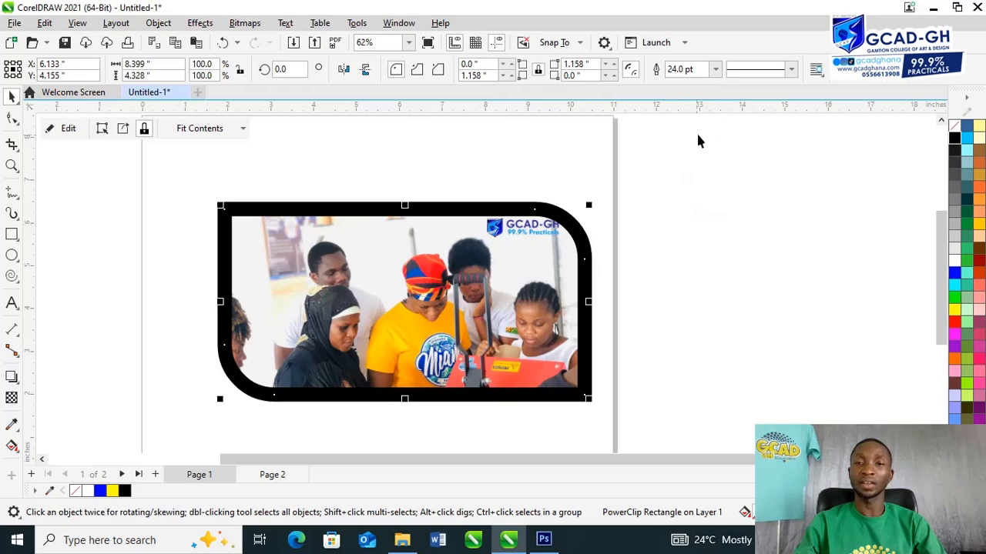
pyautogui.click(716, 69)
pyautogui.click(676, 214)
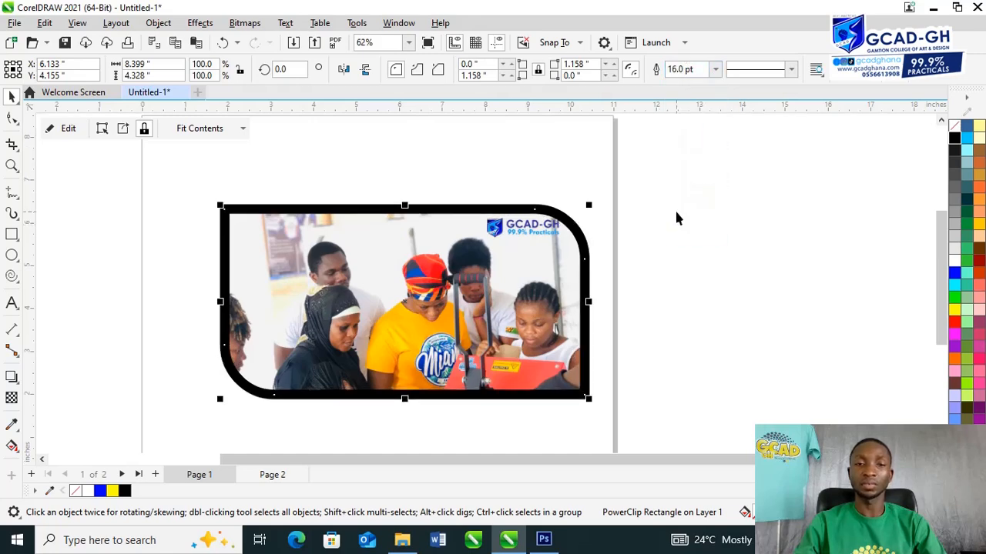
# Set the photo frame's outline width to 12 pt and its outline color to white.
pyautogui.click(716, 69)
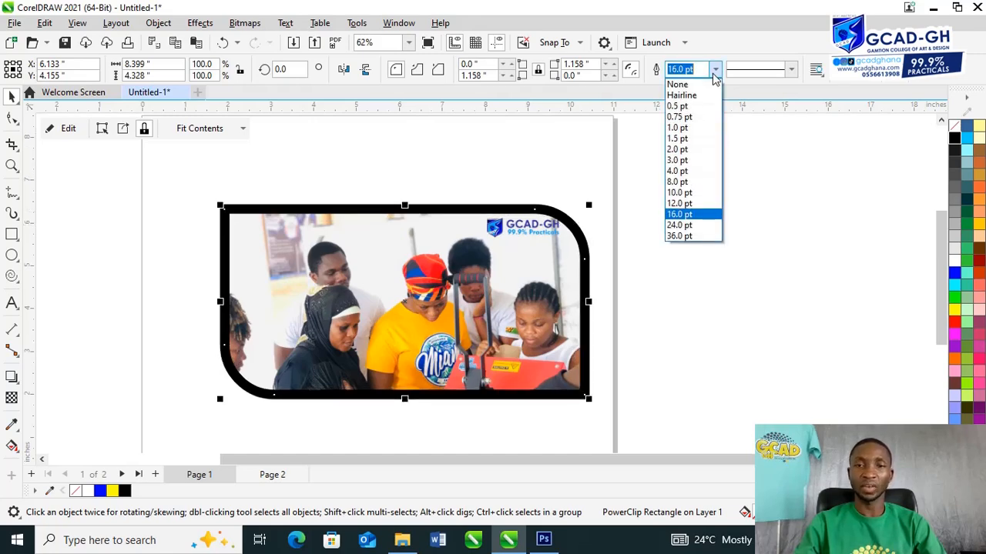
pyautogui.click(685, 203)
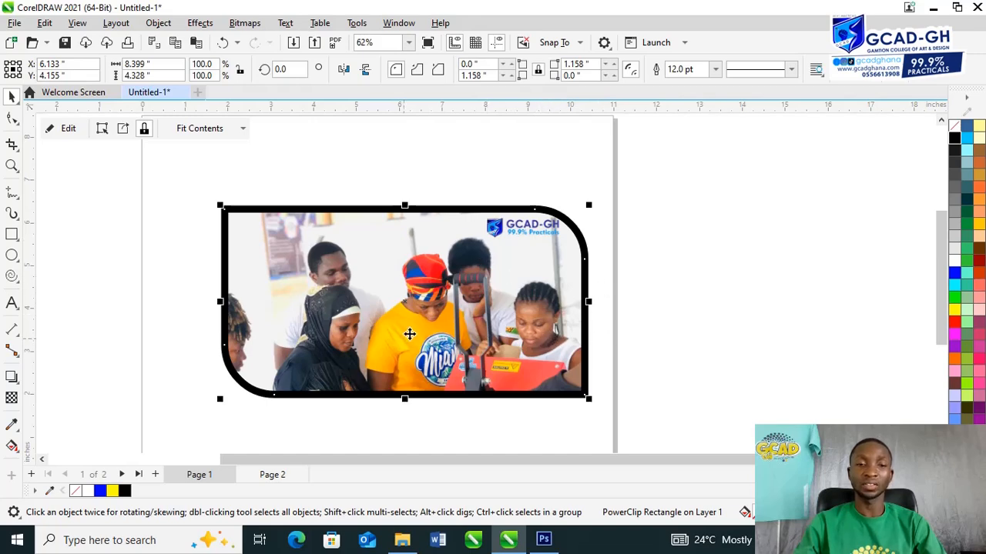
pyautogui.rightClick(960, 261)
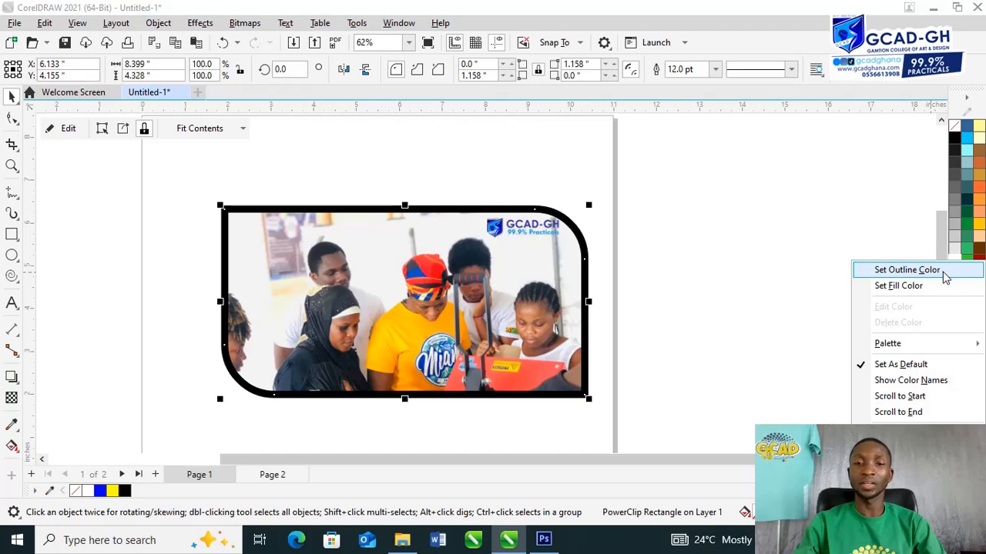
pyautogui.click(945, 272)
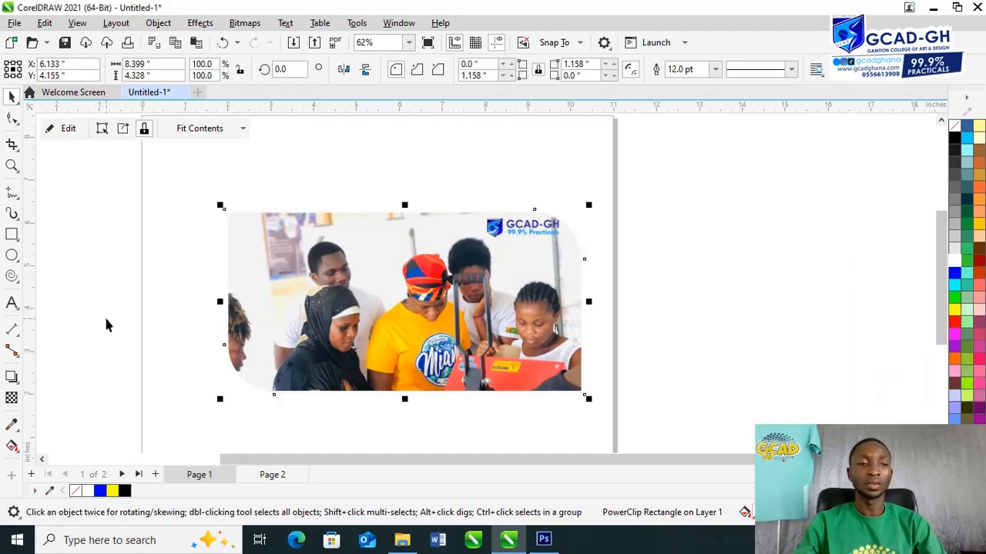
# Add a black drop shadow to the photo frame, running straight down from its upper edge to its lower edge.
pyautogui.click(11, 376)
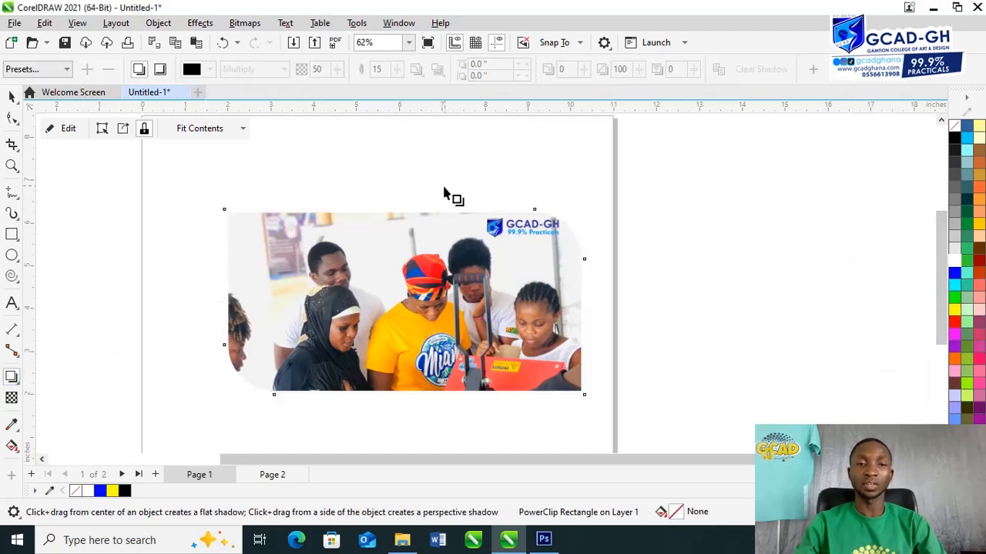
pyautogui.moveTo(405, 205); pyautogui.dragTo(405, 398)
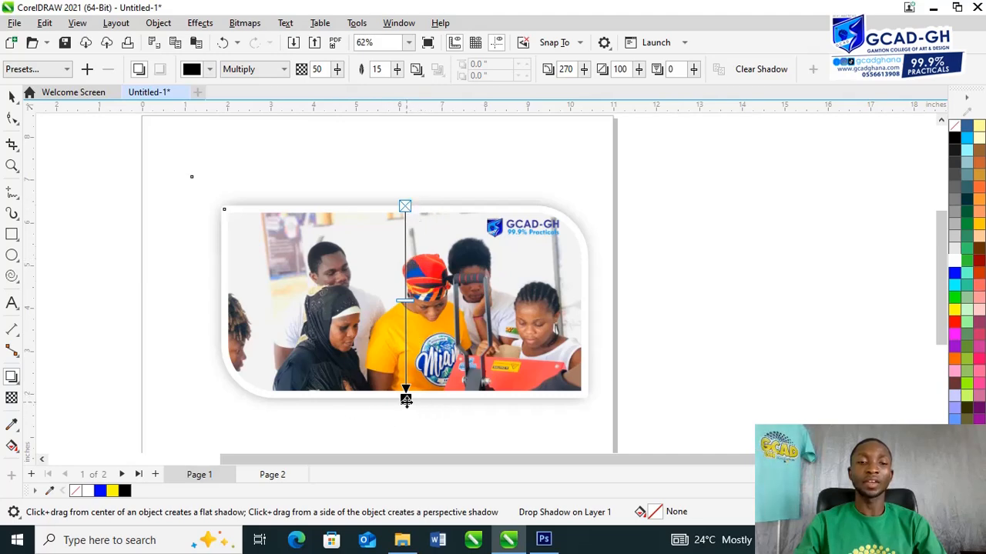
pyautogui.moveTo(406, 400); pyautogui.dragTo(406, 400)
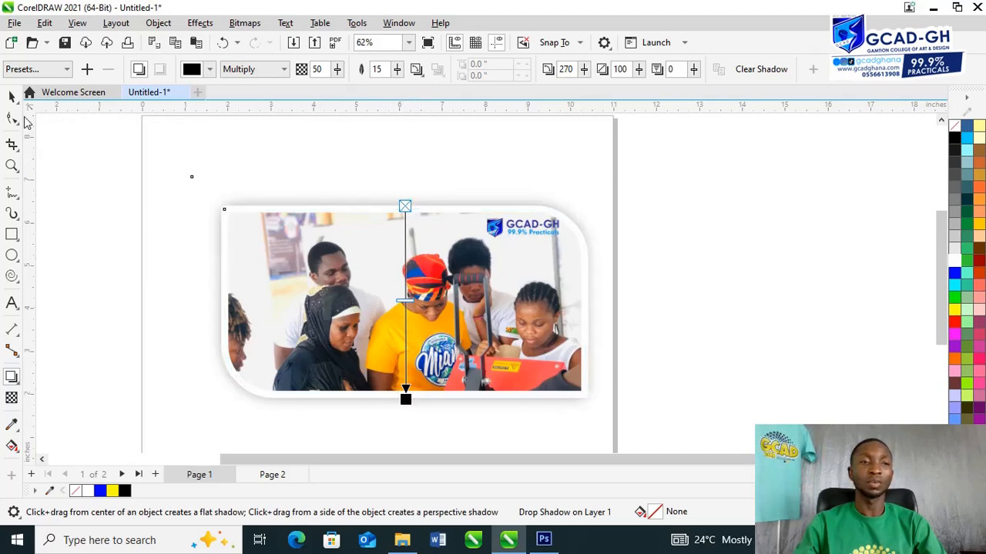
pyautogui.click(11, 98)
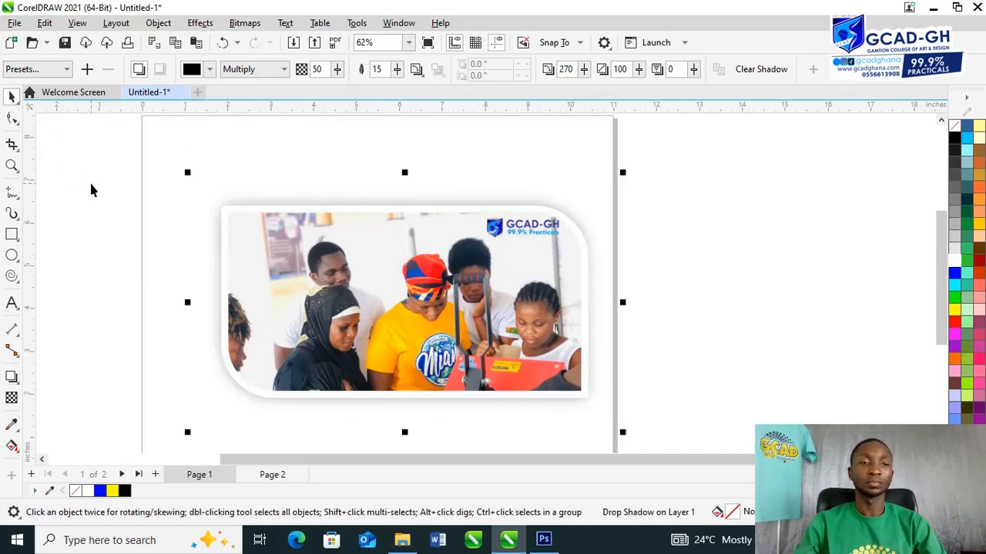
# On page 2, draw a six-sided polygon about 3.13 by 2.71 inches in the upper-left area of the yellow background.
pyautogui.click(276, 473)
pyautogui.scroll(-1, 566, 351)
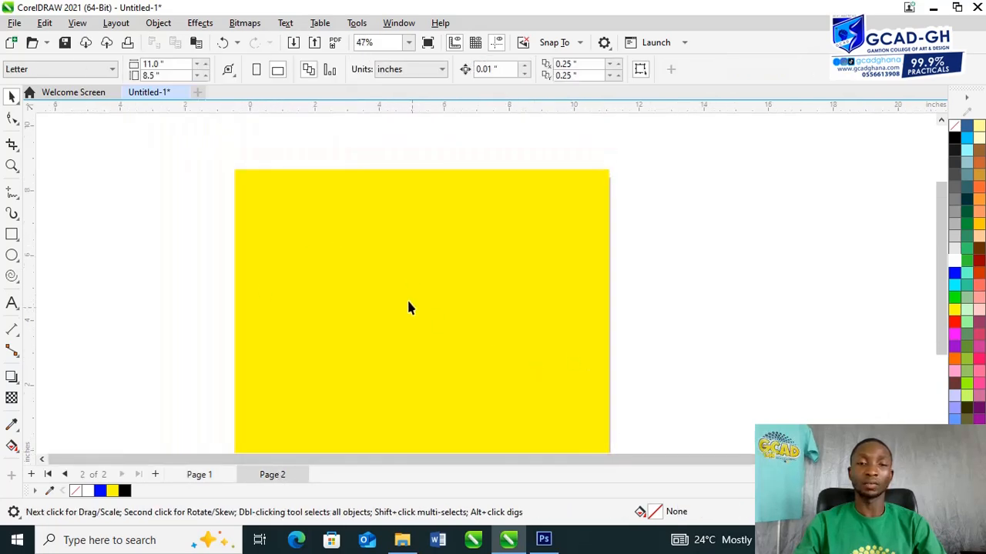
pyautogui.scroll(2, 372, 357)
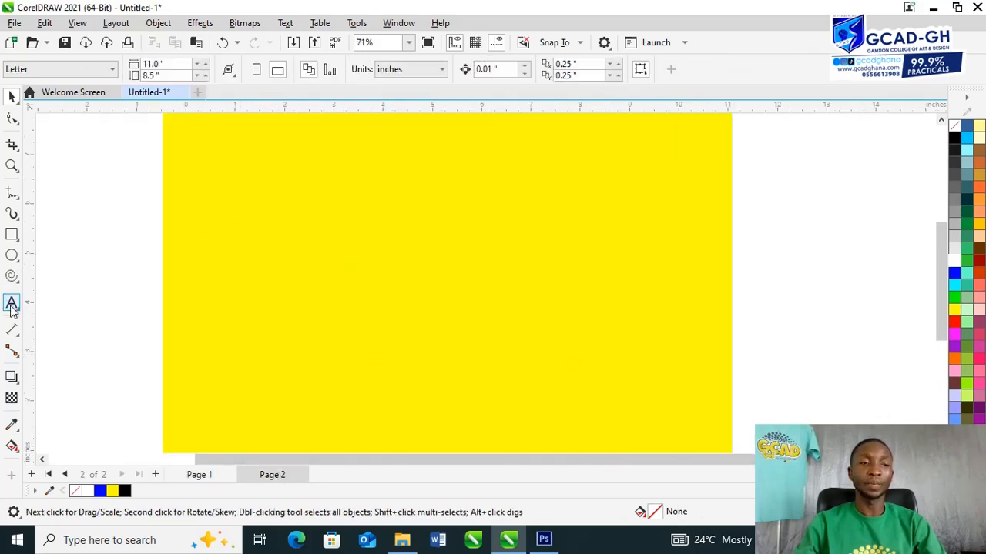
pyautogui.click(13, 277)
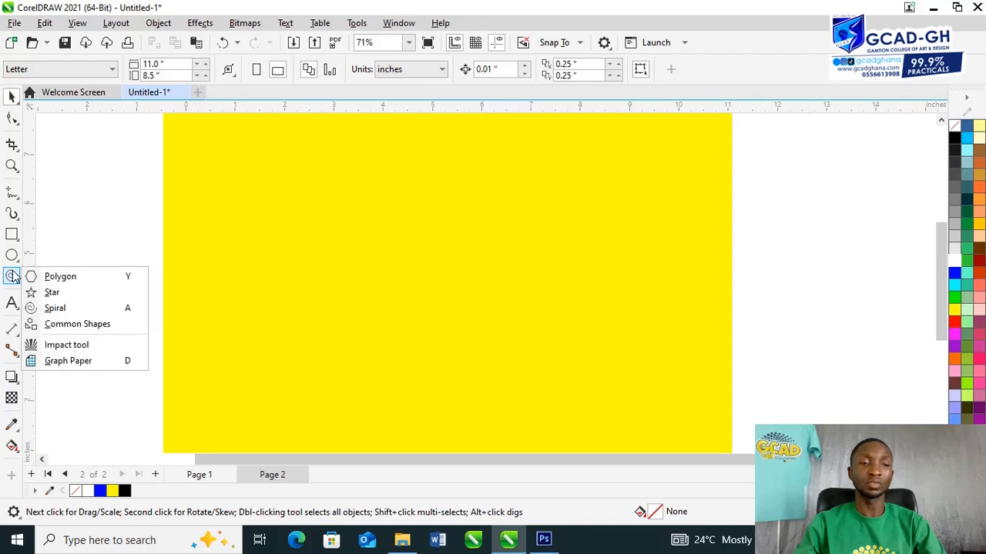
pyautogui.click(48, 277)
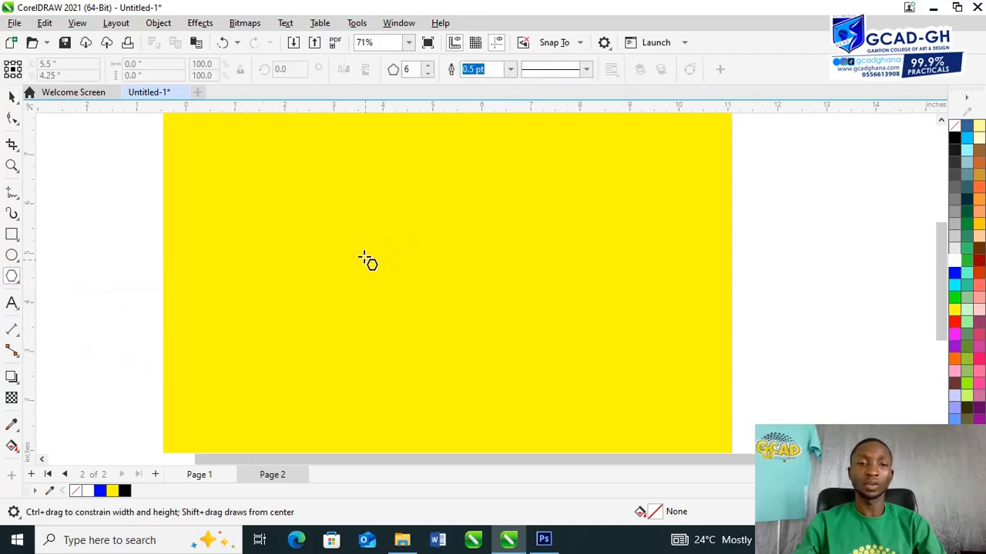
pyautogui.moveTo(341, 213); pyautogui.dragTo(376, 286)
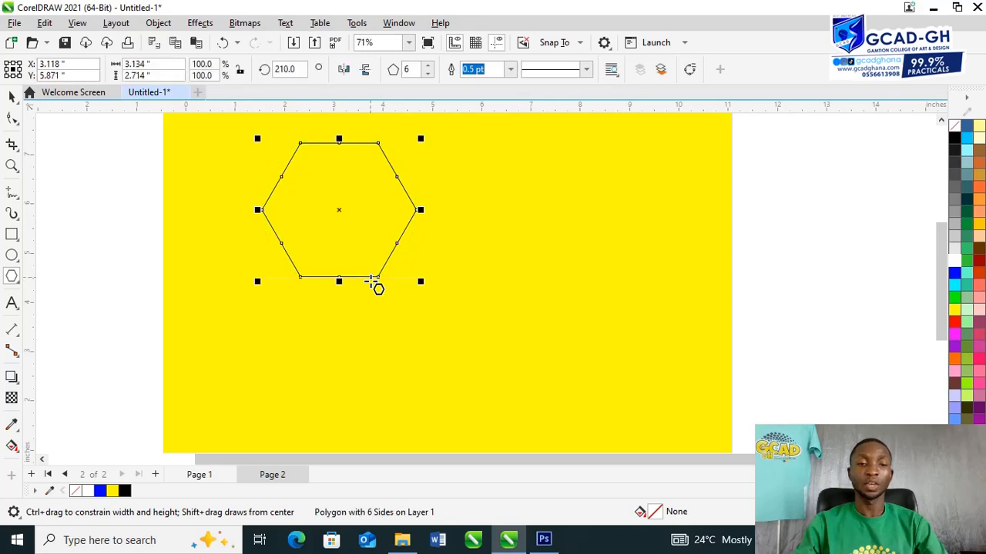
# Copy the hexagon diagonally down to the right and nudge the copy up and right until their facing edges leave a narrow, even gap.
pyautogui.press('space')
pyautogui.moveTo(342, 211); pyautogui.dragTo(458, 288)
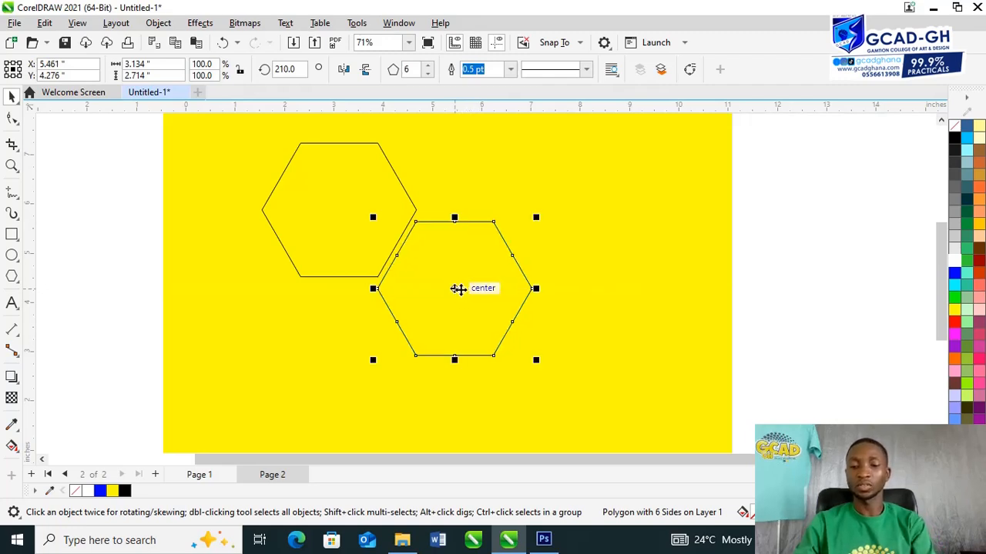
pyautogui.press('Up')
pyautogui.press('Up')
pyautogui.press('Up')
pyautogui.press('Up')
pyautogui.press('Up')
pyautogui.press('Right')
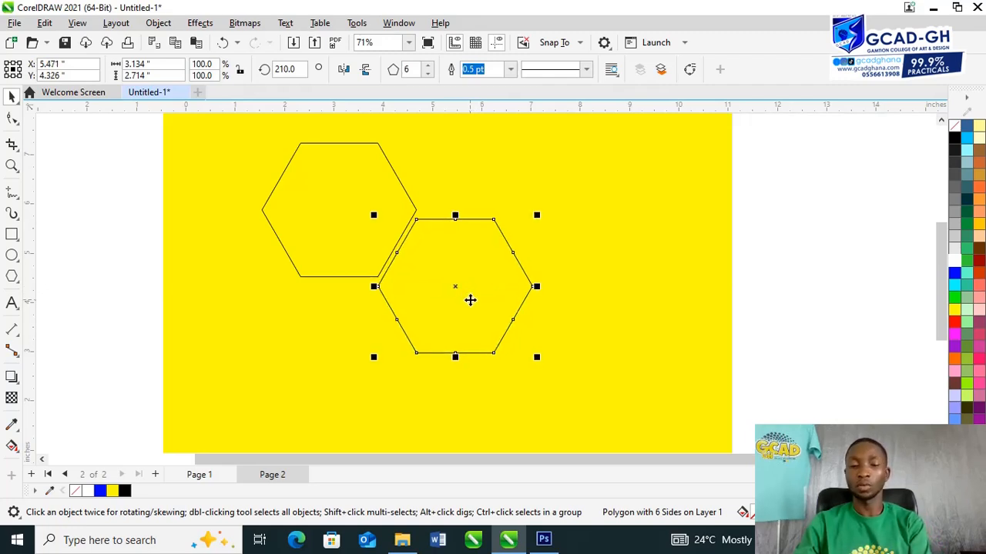
pyautogui.press('Right')
pyautogui.press('Right')
pyautogui.press('Right')
pyautogui.press('Right')
pyautogui.press('Right')
pyautogui.press('Up')
pyautogui.press('Up')
pyautogui.press('Up')
pyautogui.press('Up')
pyautogui.press('Up')
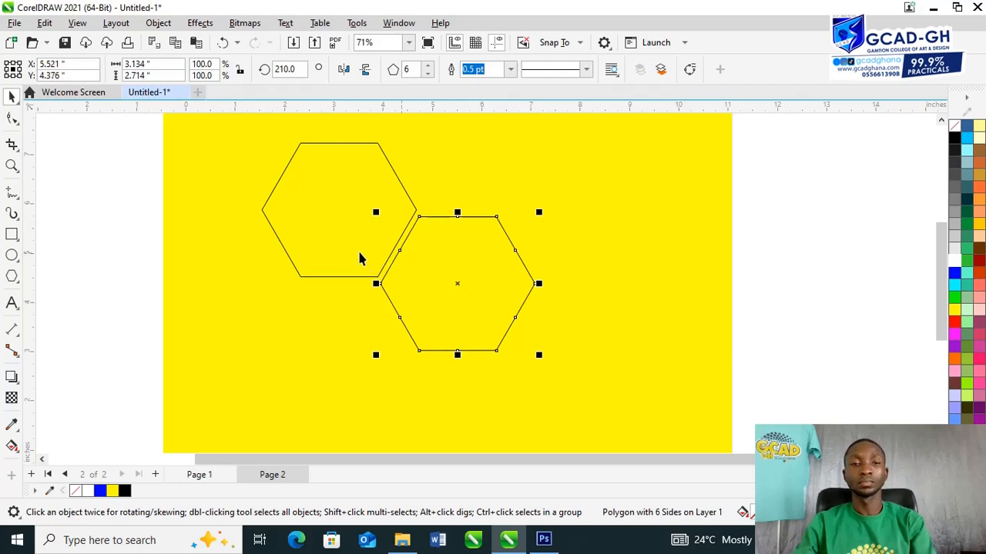
# Select both hexagons and place a copy of the pair directly below them to form a four-cell honeycomb.
pyautogui.keyDown('shift'); pyautogui.click(355, 236); pyautogui.keyUp('shift')
pyautogui.moveTo(380, 223); pyautogui.dragTo(371, 361)
pyautogui.scroll(-2, 422, 305)
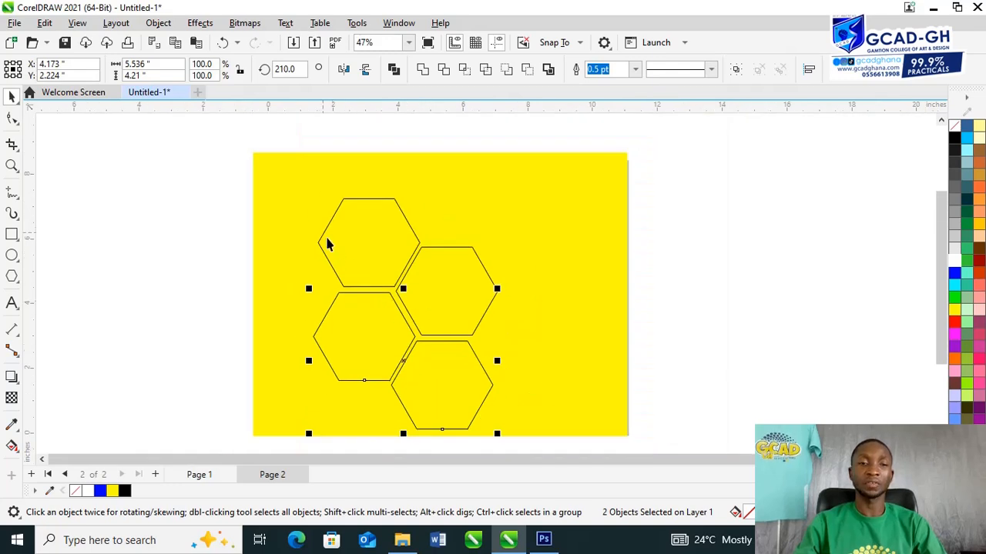
# Scale all four hexagons together to about 79% and move the honeycomb towards the middle of the yellow background.
pyautogui.moveTo(208, 163); pyautogui.dragTo(466, 345)
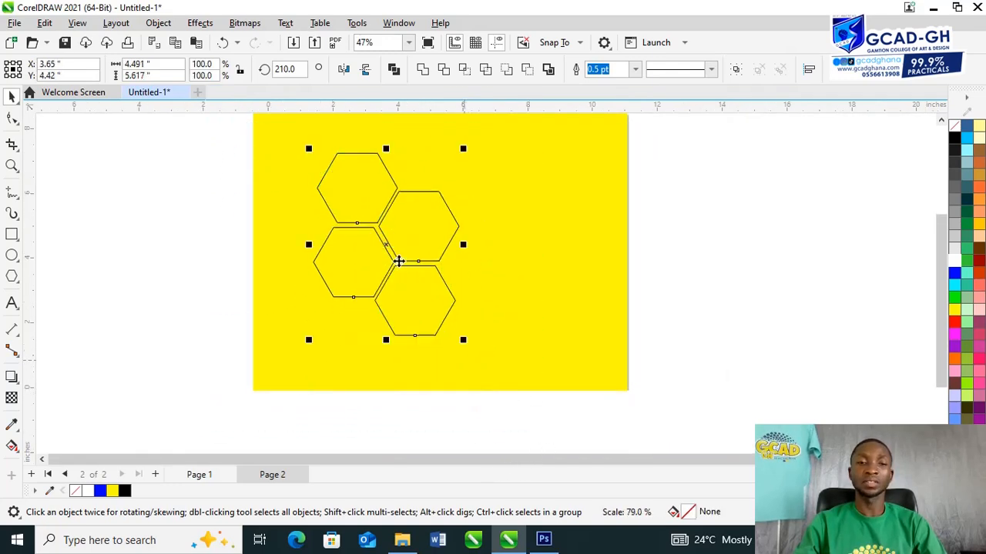
pyautogui.moveTo(385, 243); pyautogui.dragTo(421, 263)
pyautogui.scroll(2, 422, 263)
pyautogui.scroll(-2, 415, 279)
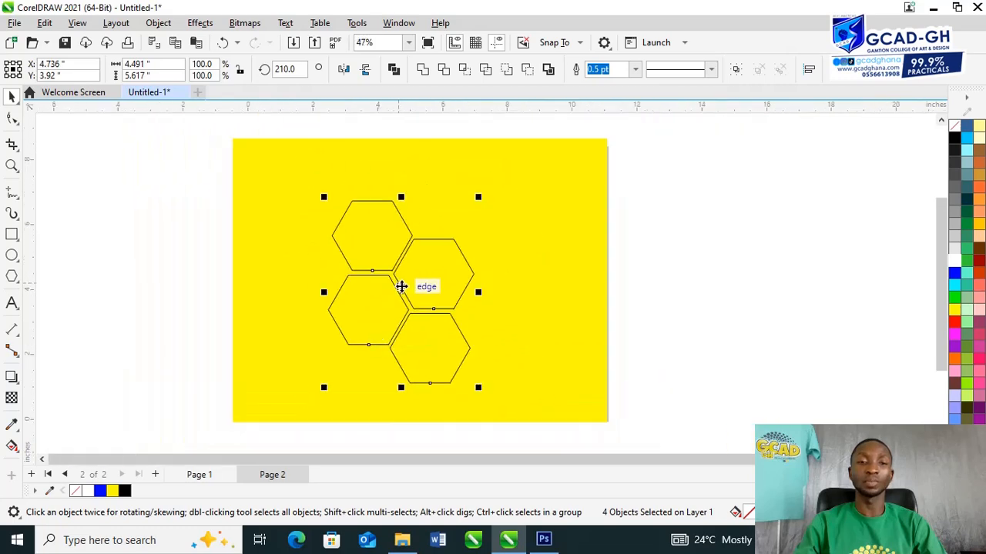
pyautogui.scroll(1, 371, 263)
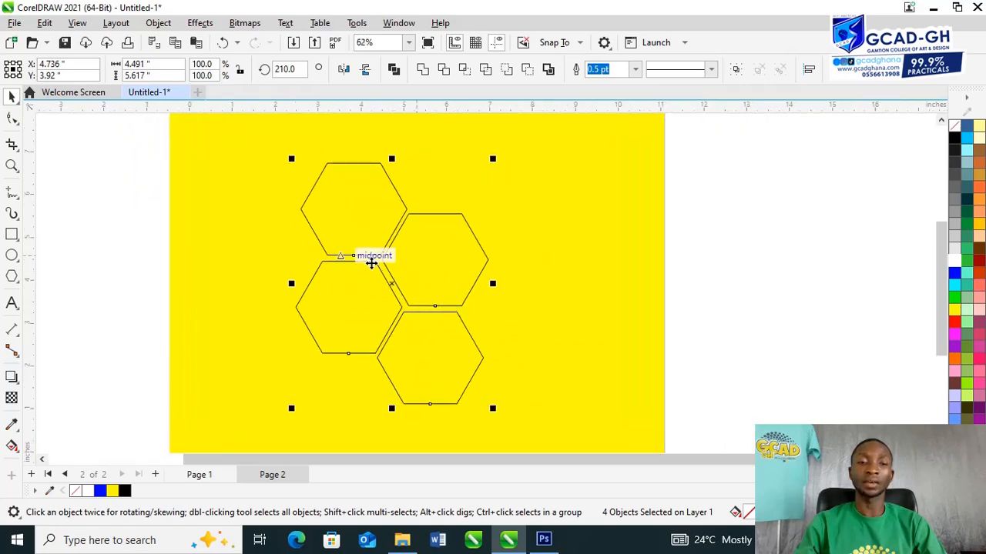
# Bring the photo IMG_0735 from the GG folder into page 2 of the CorelDRAW document.
pyautogui.click(933, 7)
pyautogui.click(528, 332)
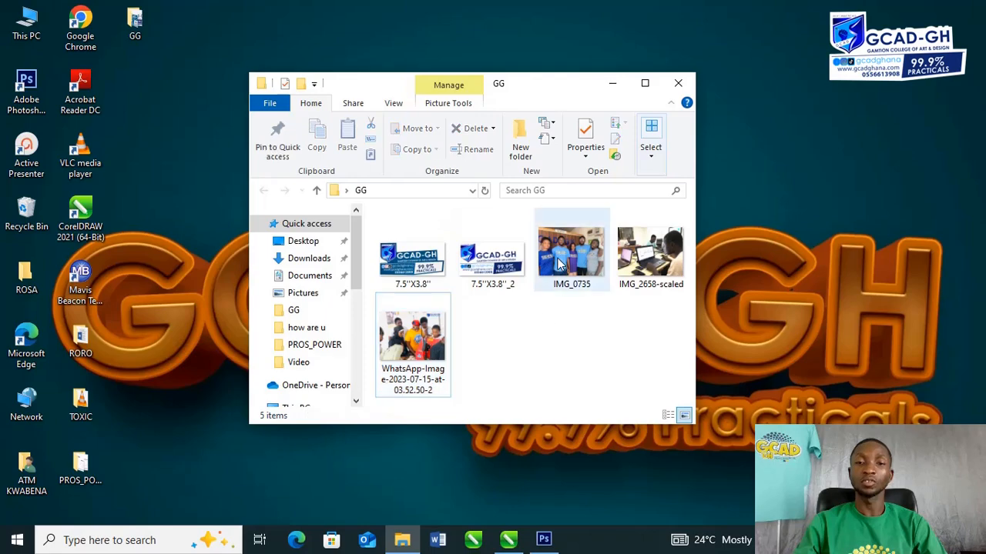
pyautogui.moveTo(572, 254); pyautogui.dragTo(641, 251)
# Scale the imported group photo down to about 22.6% and move it to the right, clear of the hexagons.
pyautogui.scroll(-5, 641, 251)
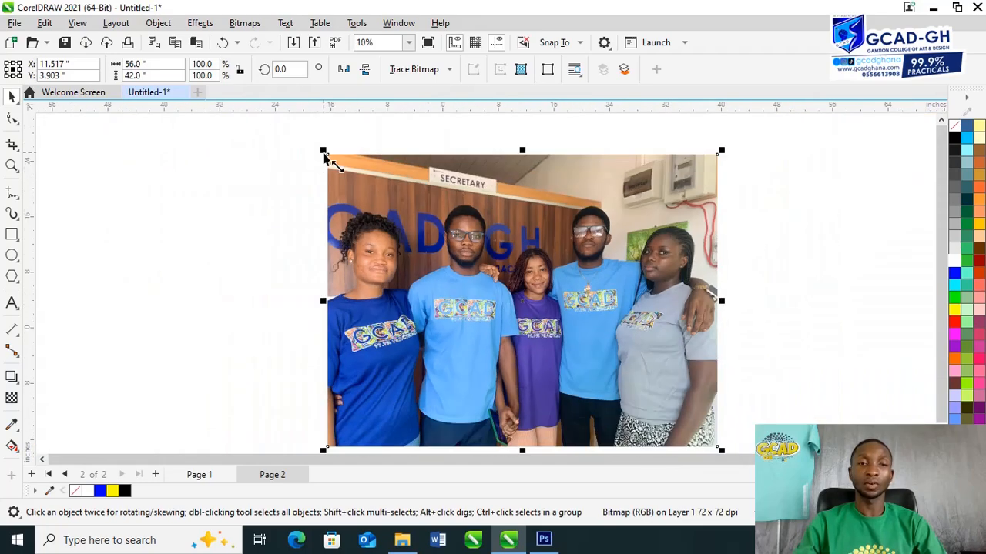
pyautogui.moveTo(324, 157); pyautogui.dragTo(478, 268)
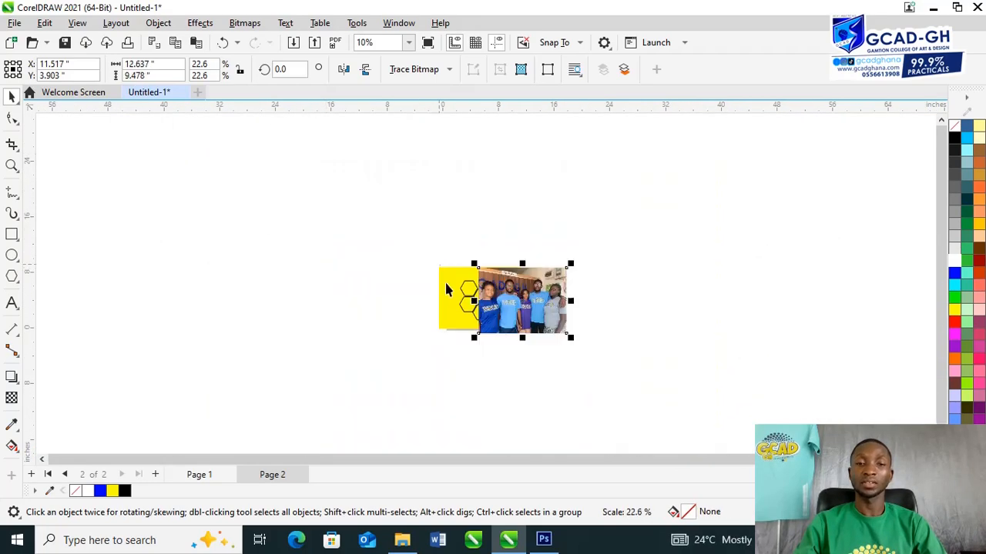
pyautogui.moveTo(536, 316); pyautogui.dragTo(563, 318)
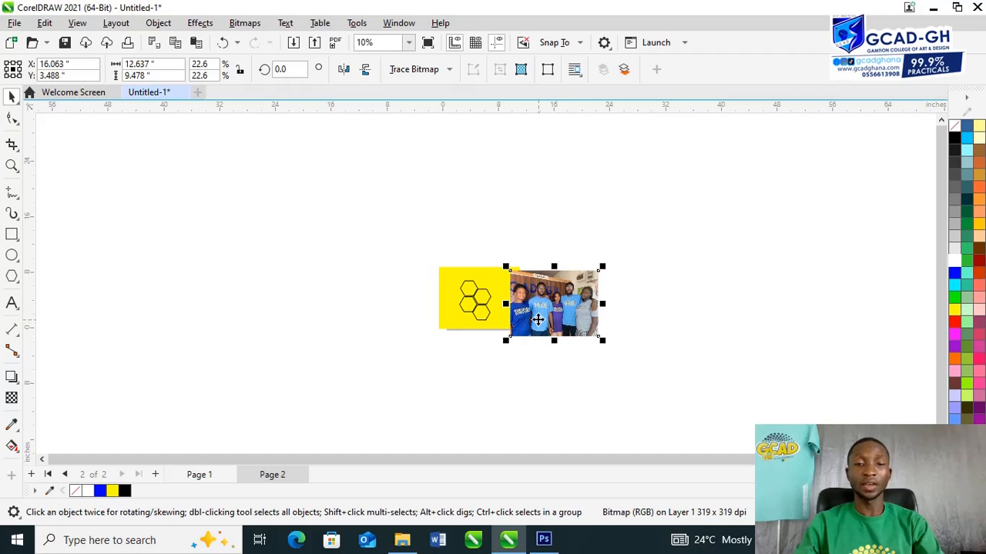
pyautogui.scroll(4, 530, 315)
# Try a PowerClip of the group photo inside the uppermost hexagon alone, and undo it.
pyautogui.rightClick(576, 235)
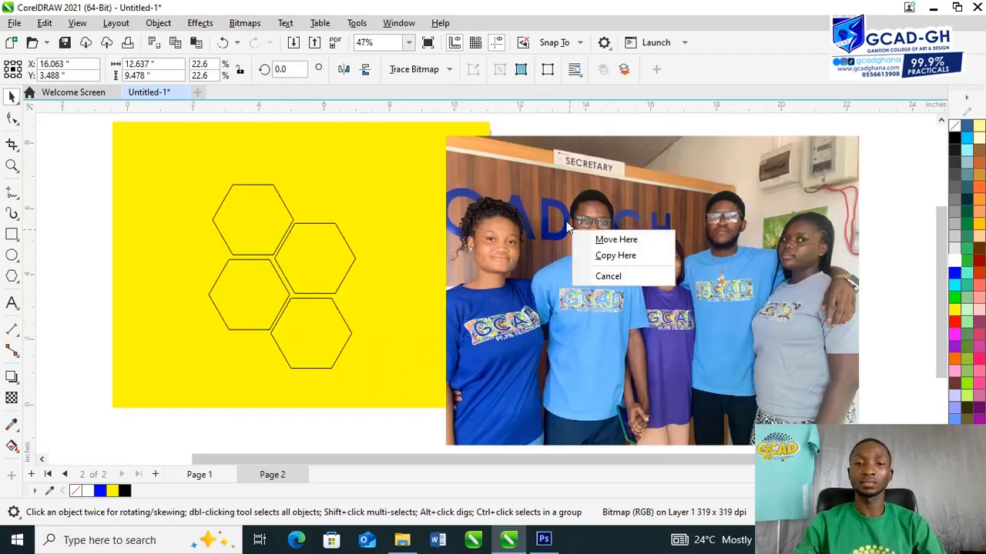
pyautogui.click(530, 193)
pyautogui.rightClick(553, 187)
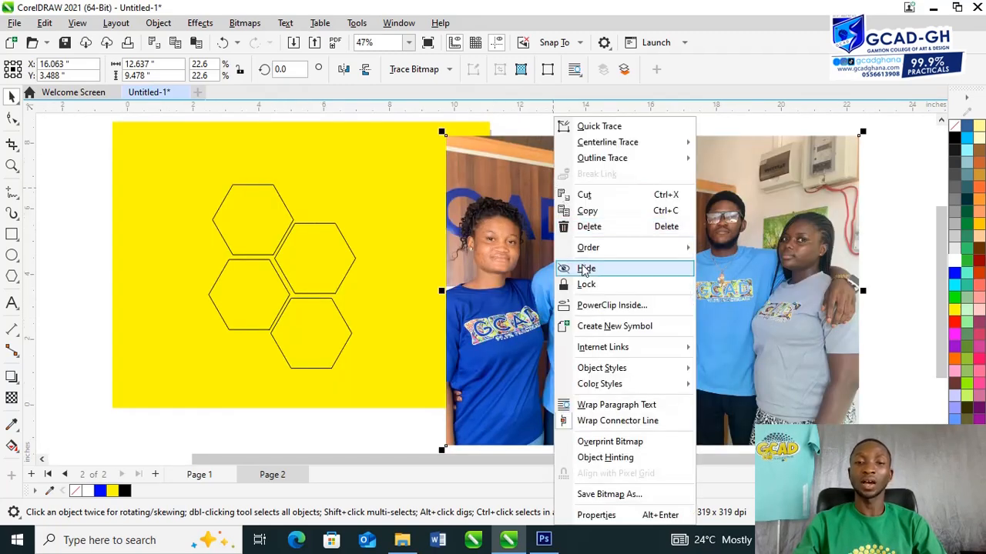
pyautogui.click(608, 305)
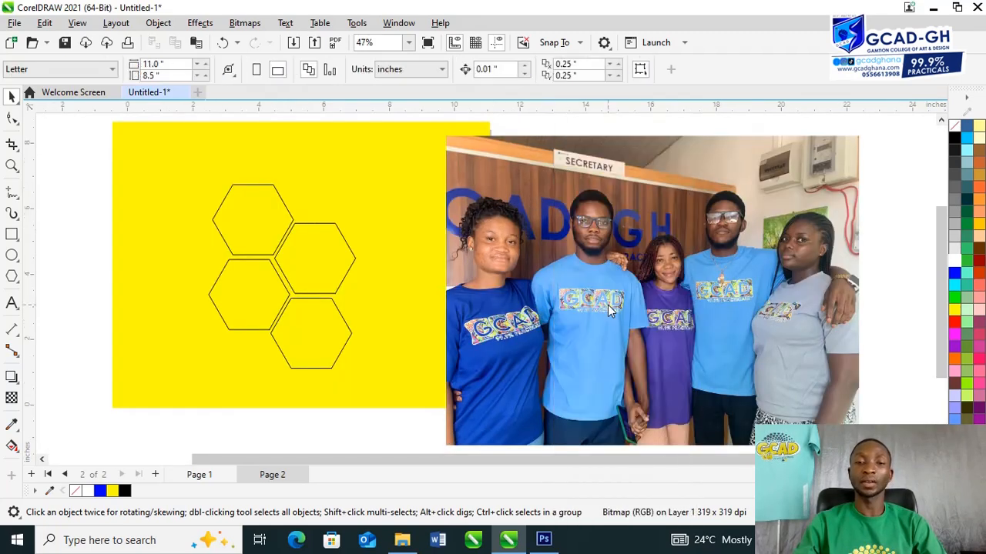
pyautogui.click(264, 229)
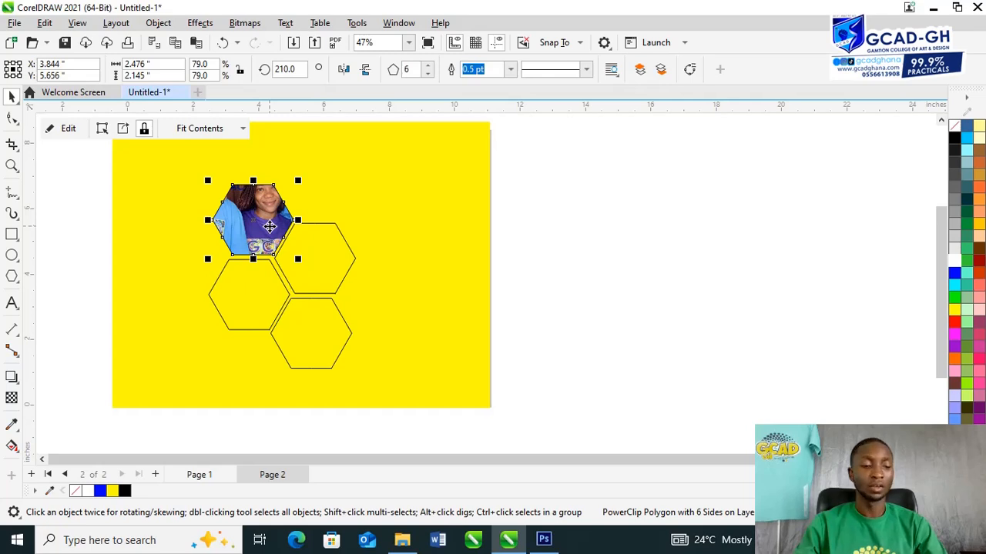
pyautogui.hotkey('ctrl', 'z')
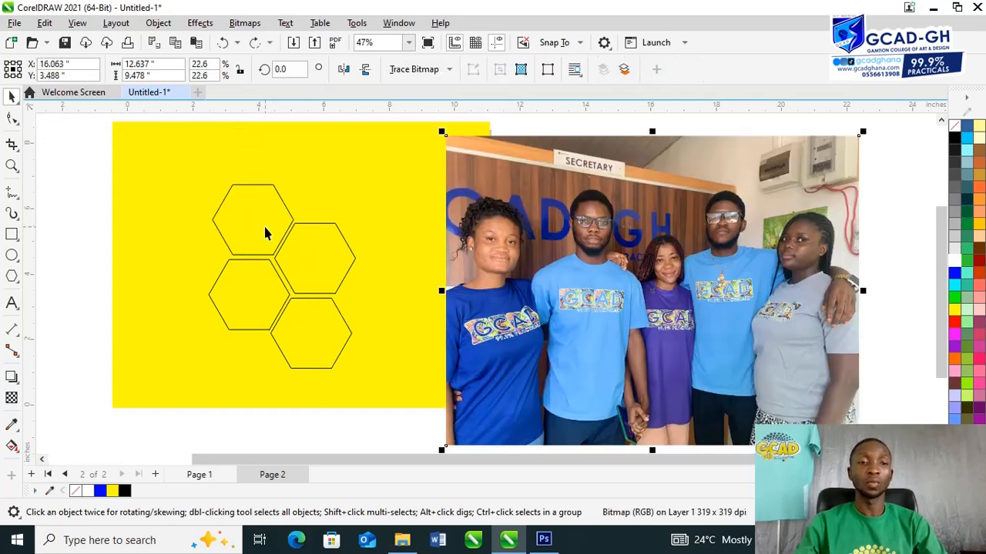
# Group the four hexagons and PowerClip the group photo inside that group.
pyautogui.moveTo(94, 147); pyautogui.dragTo(367, 375)
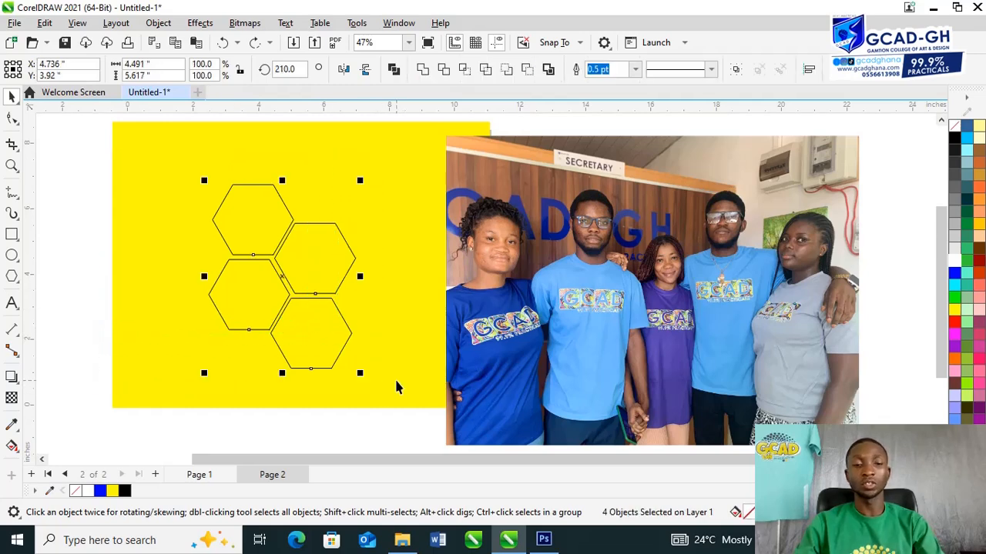
pyautogui.hotkey('ctrl', 'g')
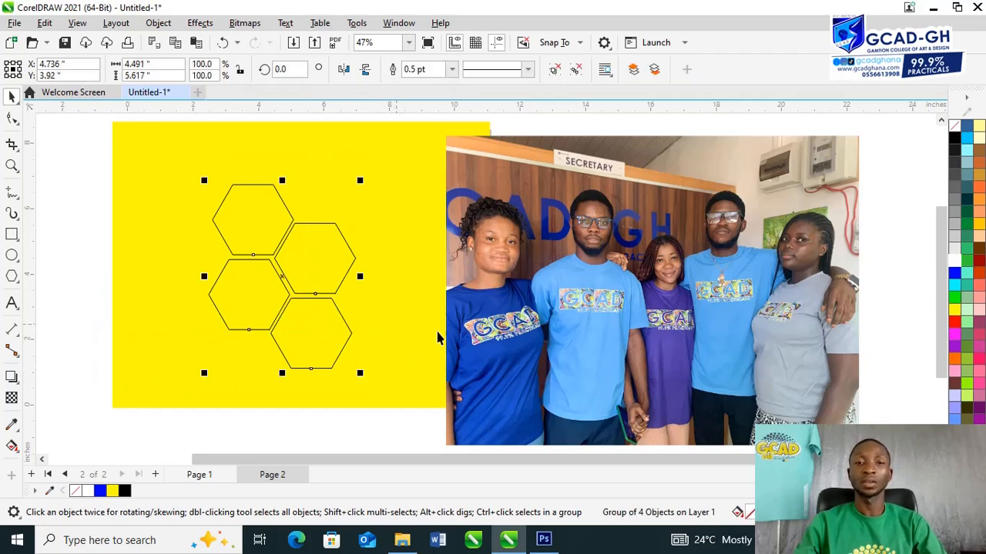
pyautogui.click(574, 221)
pyautogui.rightClick(576, 216)
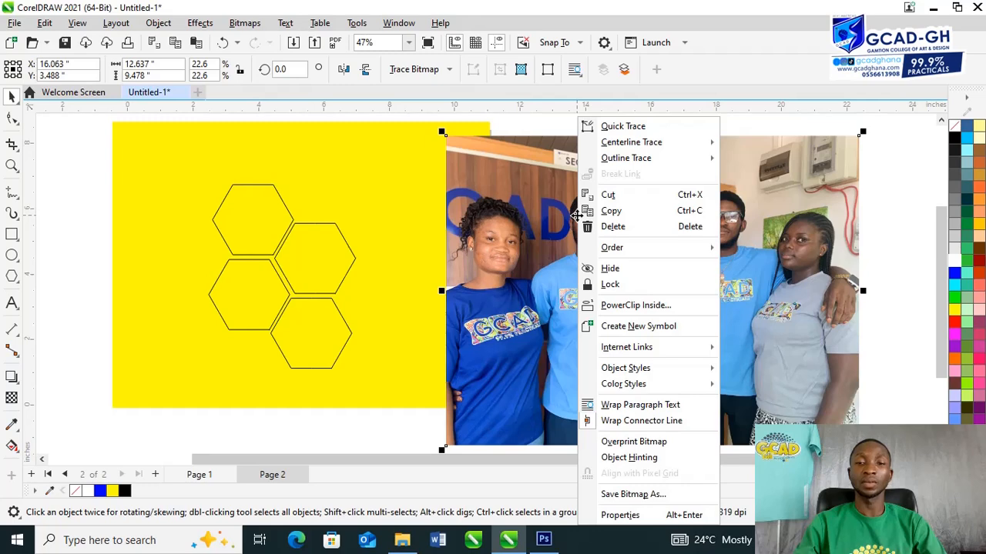
pyautogui.click(633, 306)
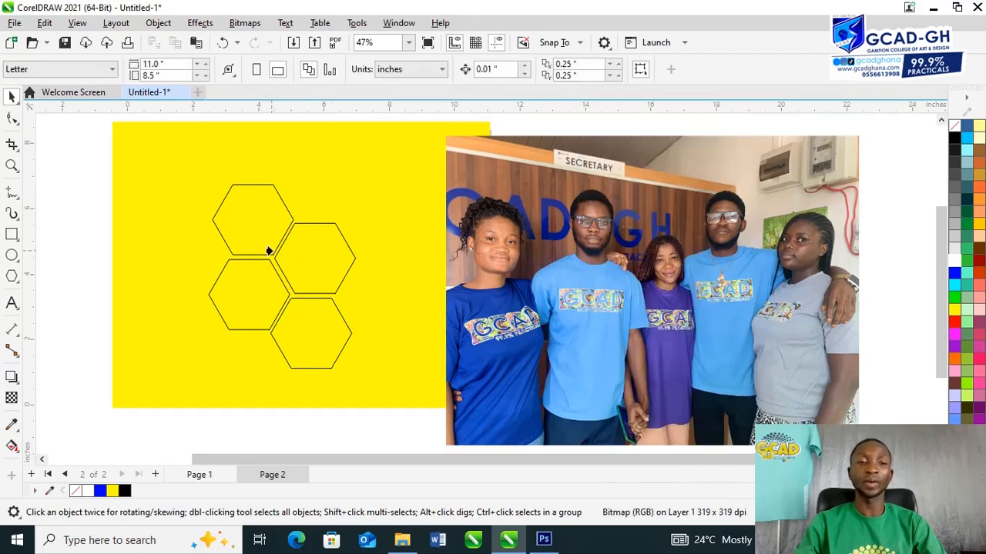
pyautogui.click(301, 264)
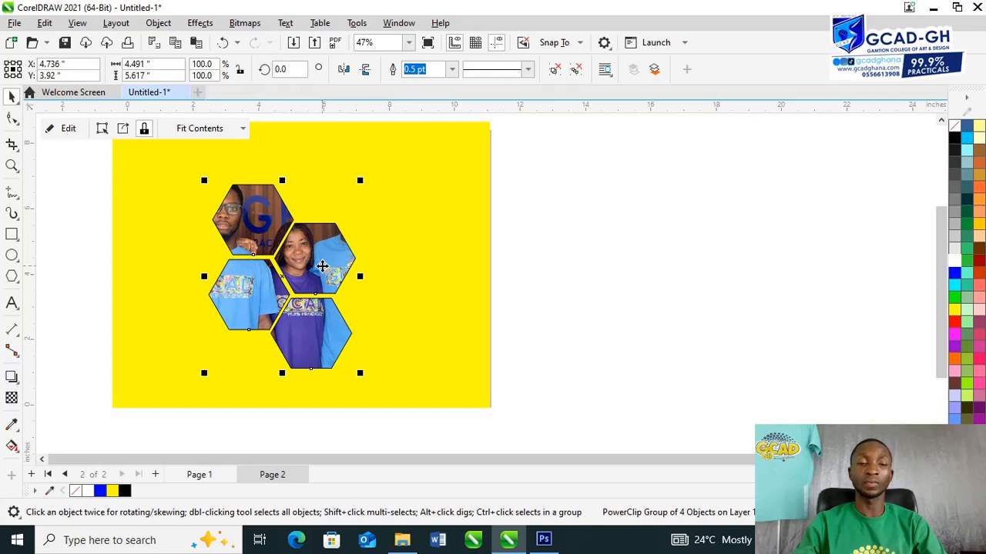
# Edit the PowerClip contents: scale the photo to about 14.1%, shift it upward within the hexagons, and finish editing.
pyautogui.click(59, 129)
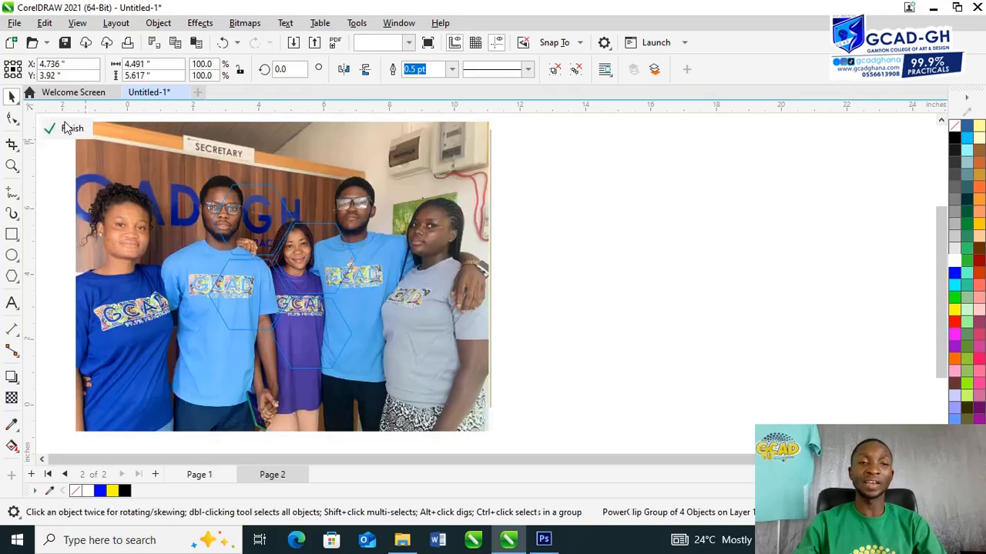
pyautogui.click(159, 192)
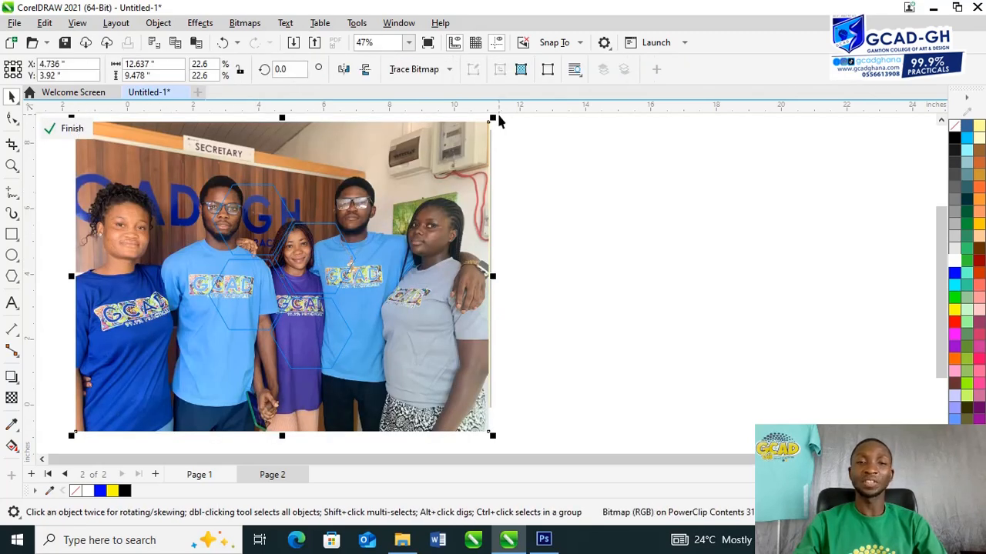
pyautogui.moveTo(493, 120); pyautogui.dragTo(437, 183)
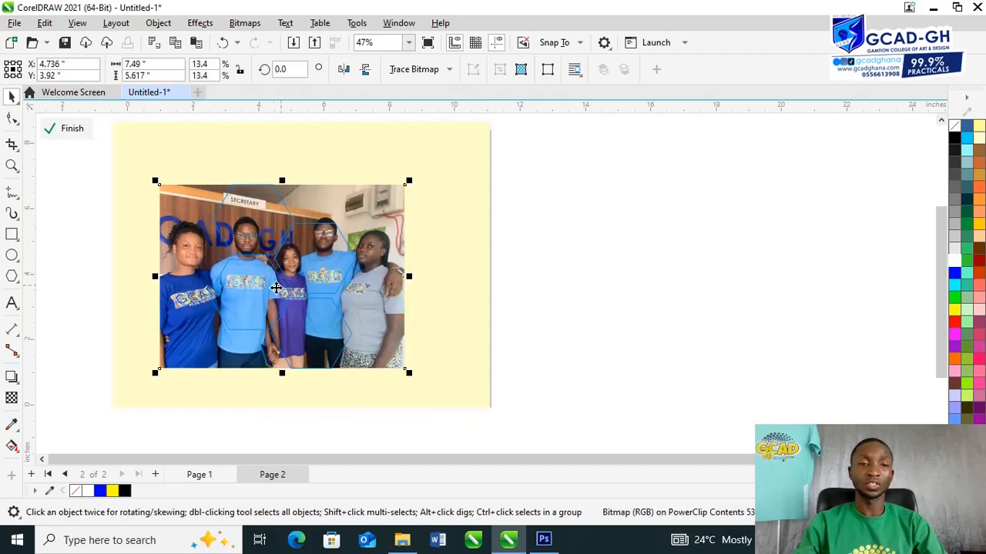
pyautogui.moveTo(255, 293)
pyautogui.mouseDown()
pyautogui.moveTo(264, 282)
pyautogui.moveTo(269, 295)
pyautogui.mouseUp()
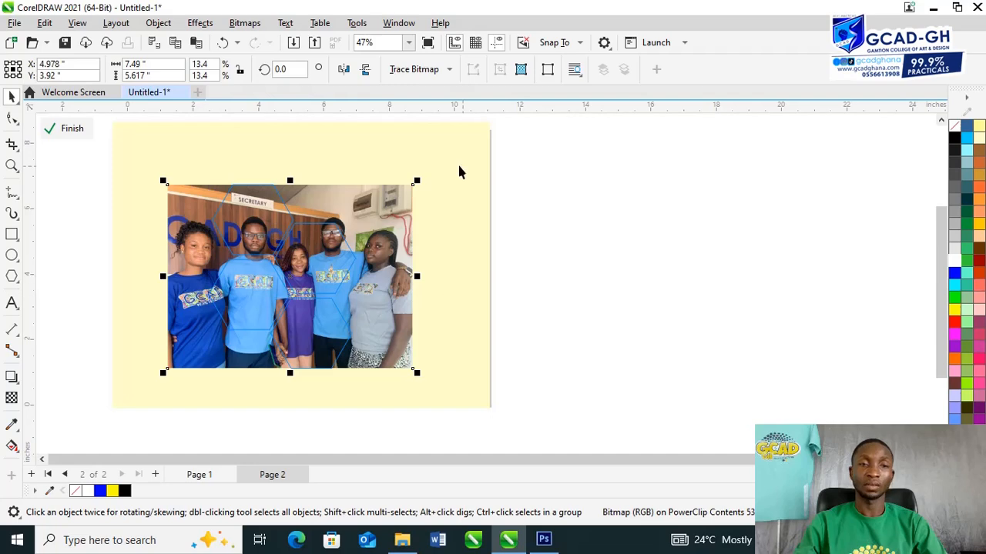
pyautogui.moveTo(417, 182); pyautogui.dragTo(430, 173)
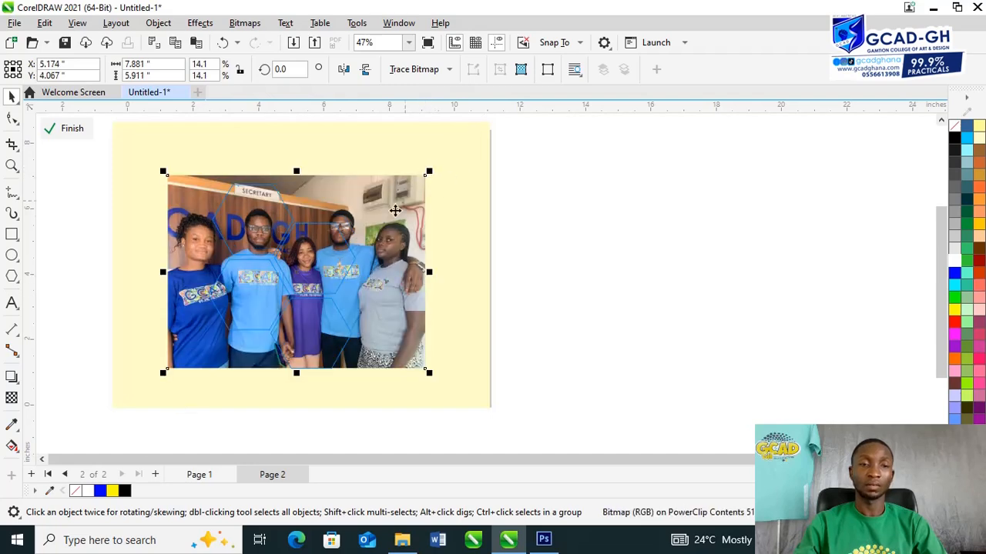
pyautogui.scroll(2, 247, 279)
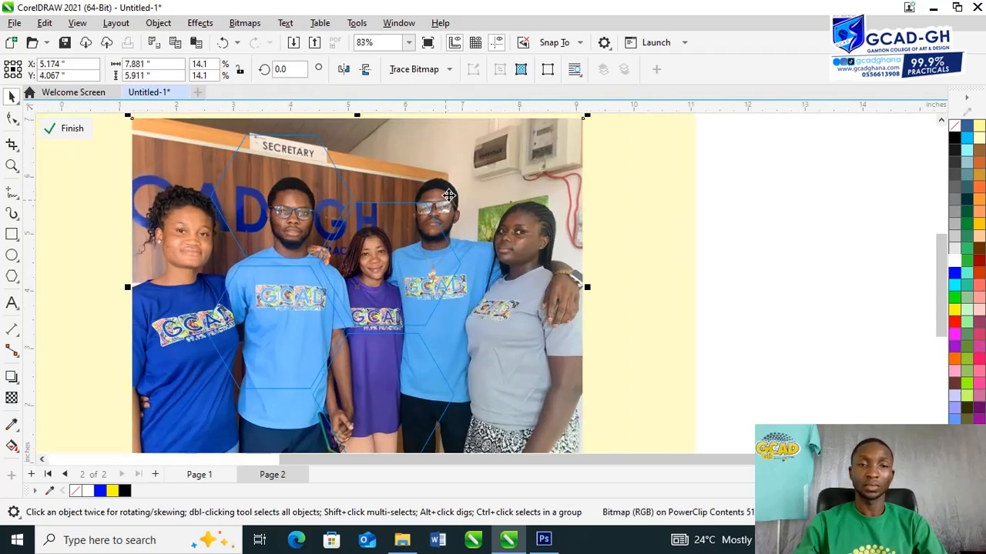
pyautogui.moveTo(497, 180); pyautogui.dragTo(482, 163)
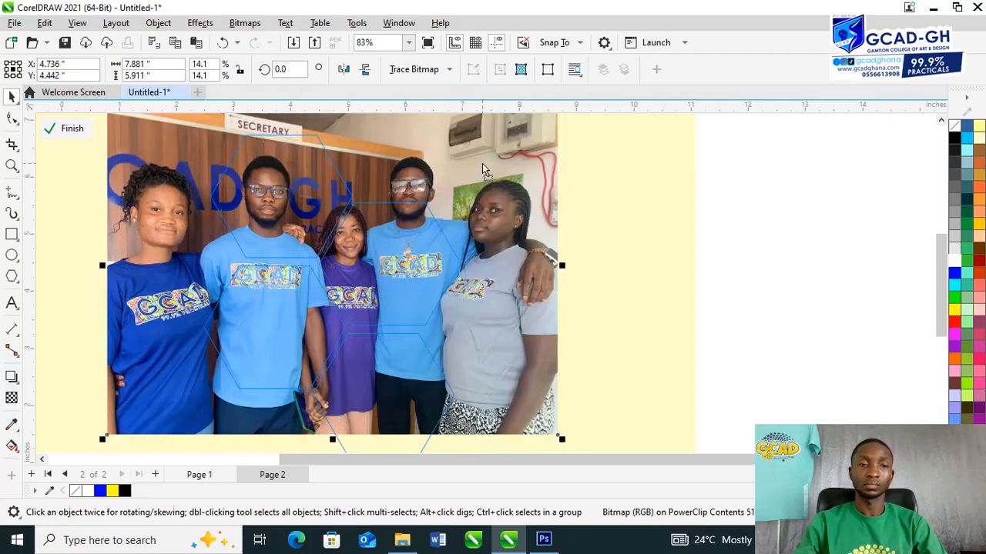
pyautogui.click(71, 128)
# Set the outline width of the hexagon PowerClip group to 8 pt.
pyautogui.scroll(-1, 412, 303)
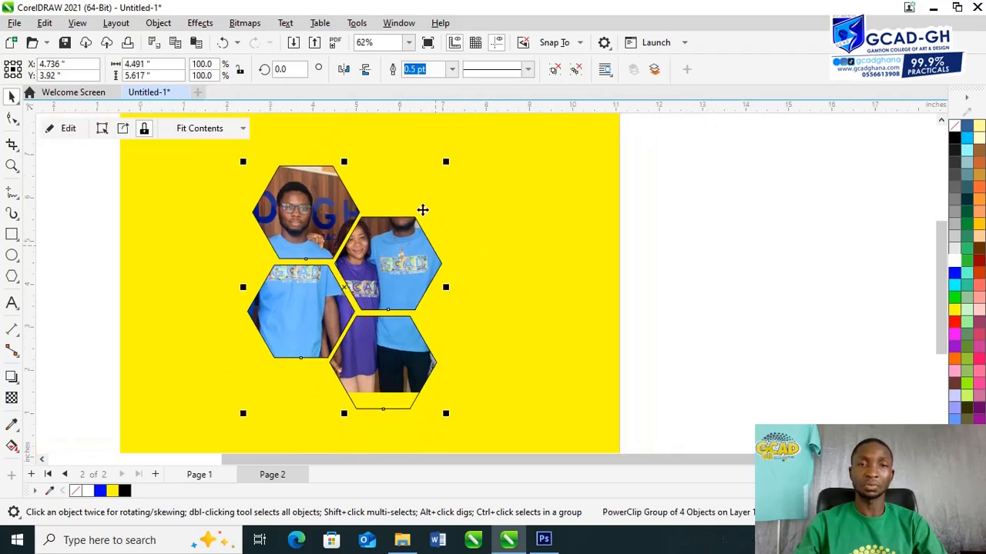
pyautogui.click(452, 69)
pyautogui.click(426, 186)
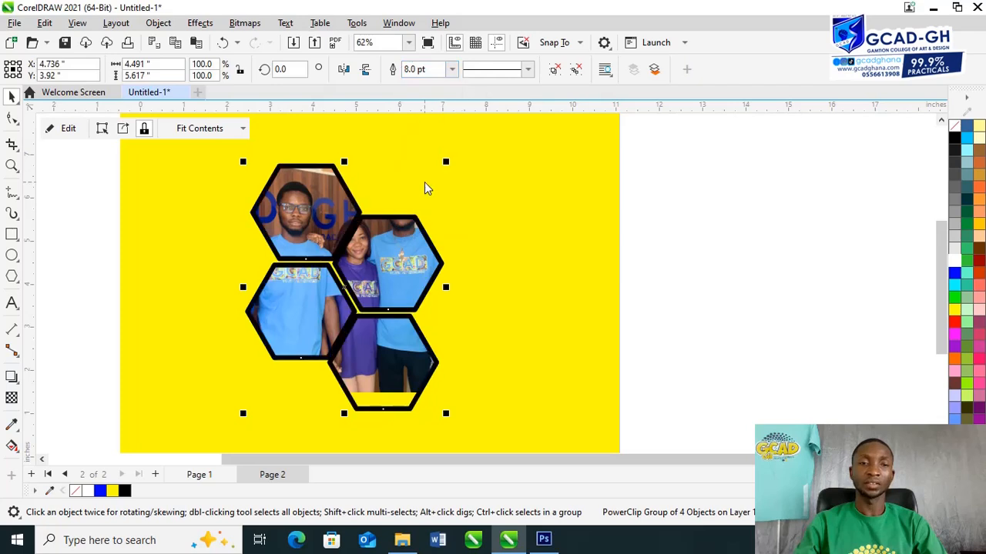
# Set the hexagon PowerClip group's outline width to 4 pt and its outline color to blue.
pyautogui.click(453, 70)
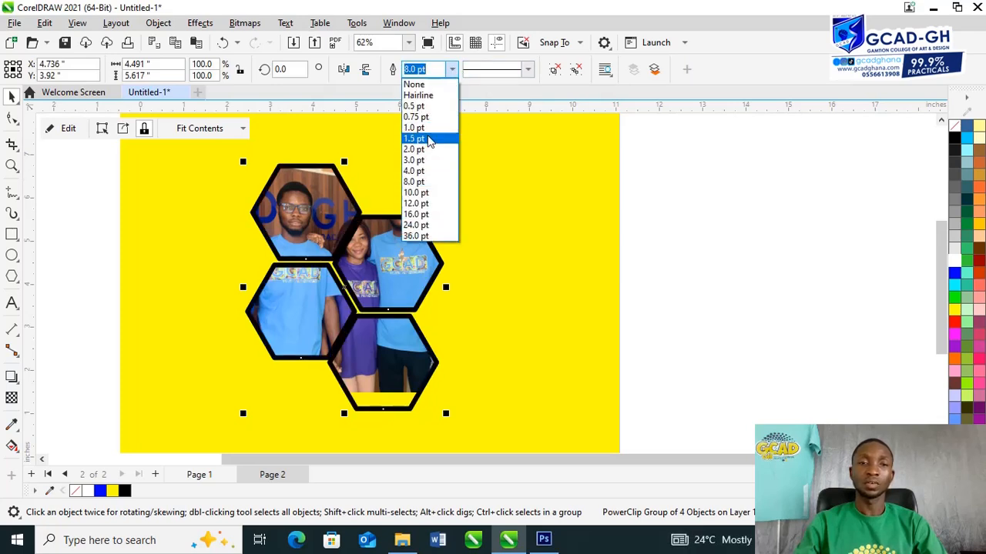
pyautogui.click(423, 175)
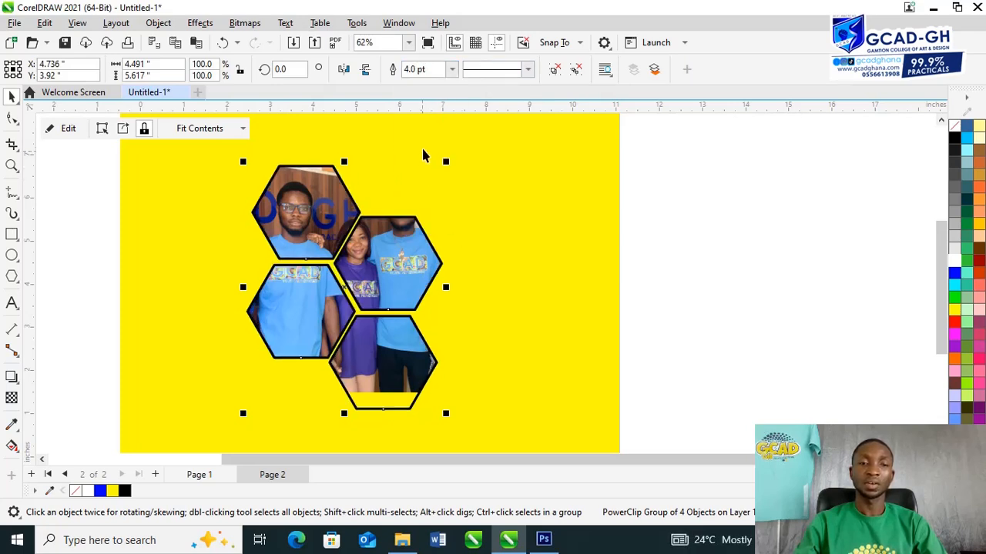
pyautogui.rightClick(956, 279)
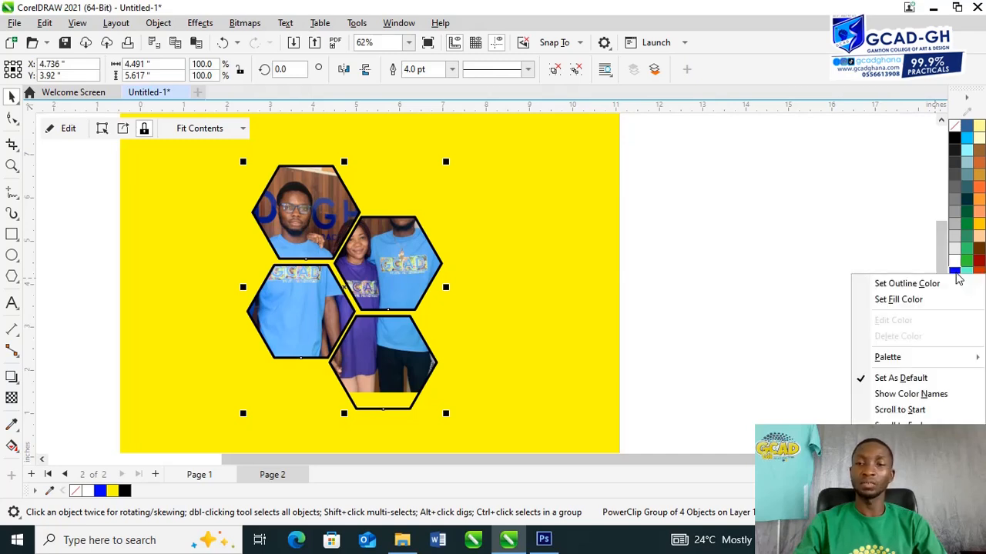
pyautogui.click(953, 282)
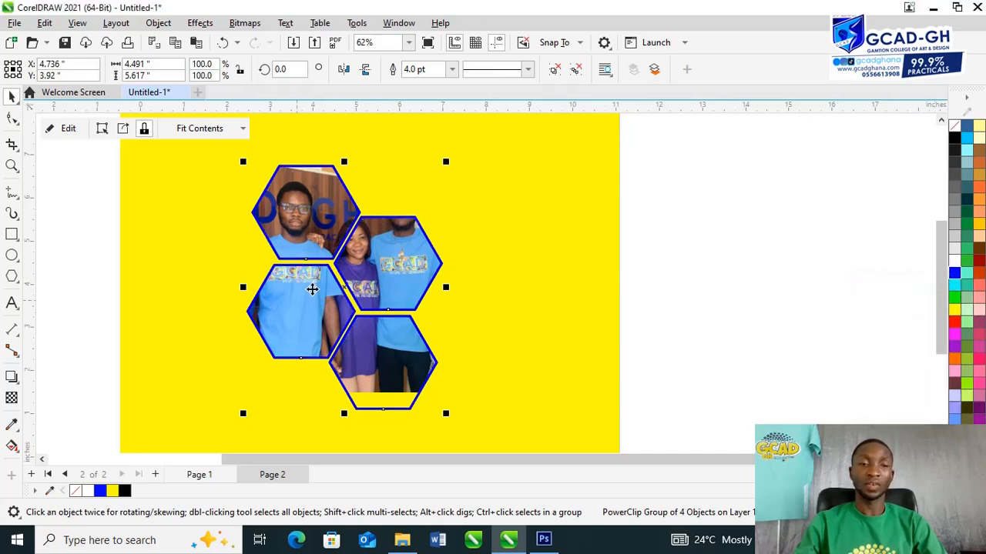
# Add a drop shadow to the hexagon group, cast vertically from its upper edge to its lower edge.
pyautogui.click(11, 376)
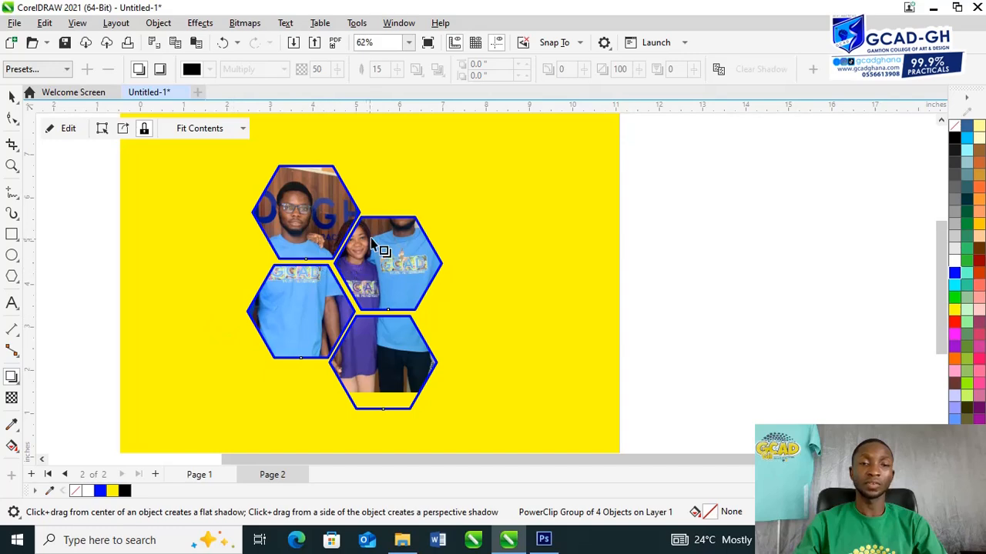
pyautogui.moveTo(345, 164); pyautogui.dragTo(346, 416)
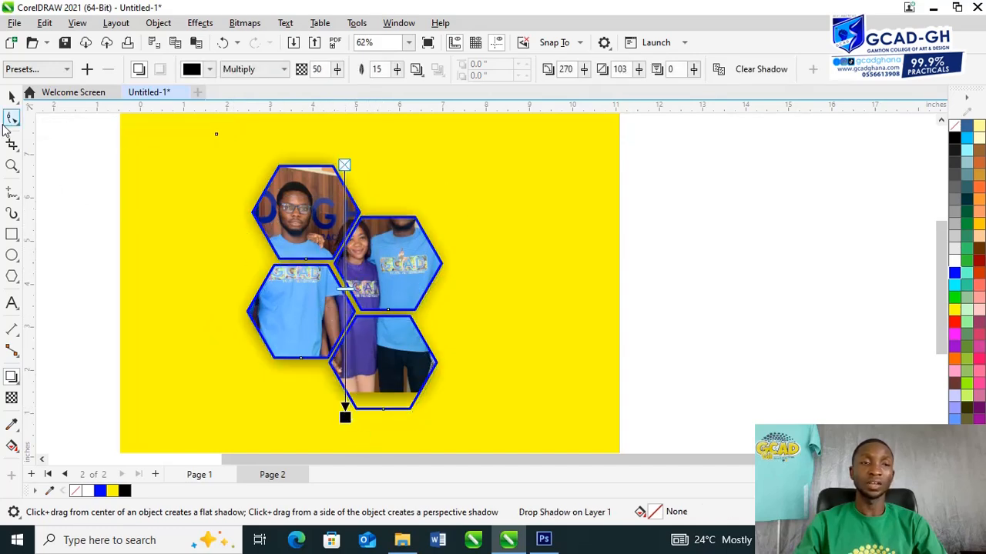
pyautogui.click(12, 94)
# Preview the honeycomb design full screen and return to the normal view.
pyautogui.scroll(-1, 466, 305)
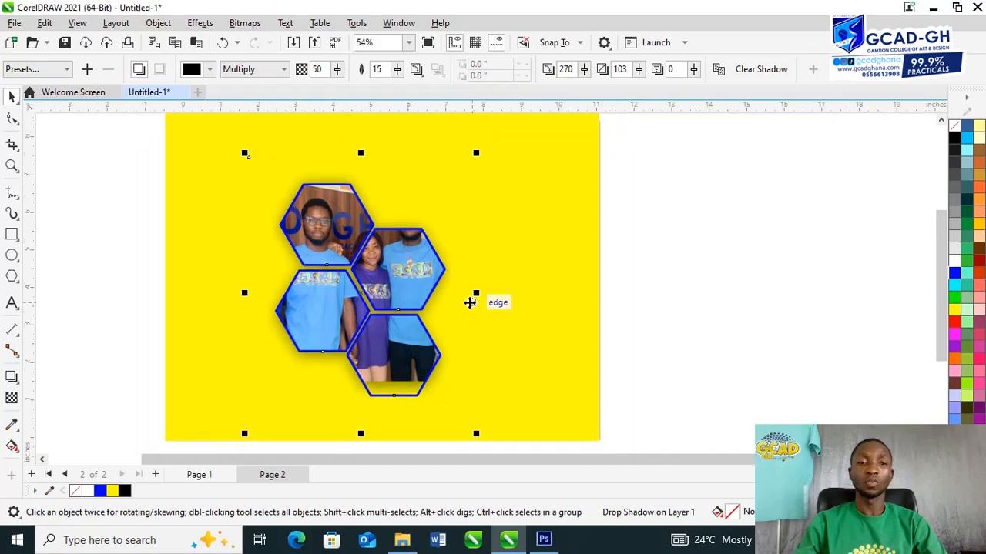
pyautogui.hotkey('shift', 'F4')
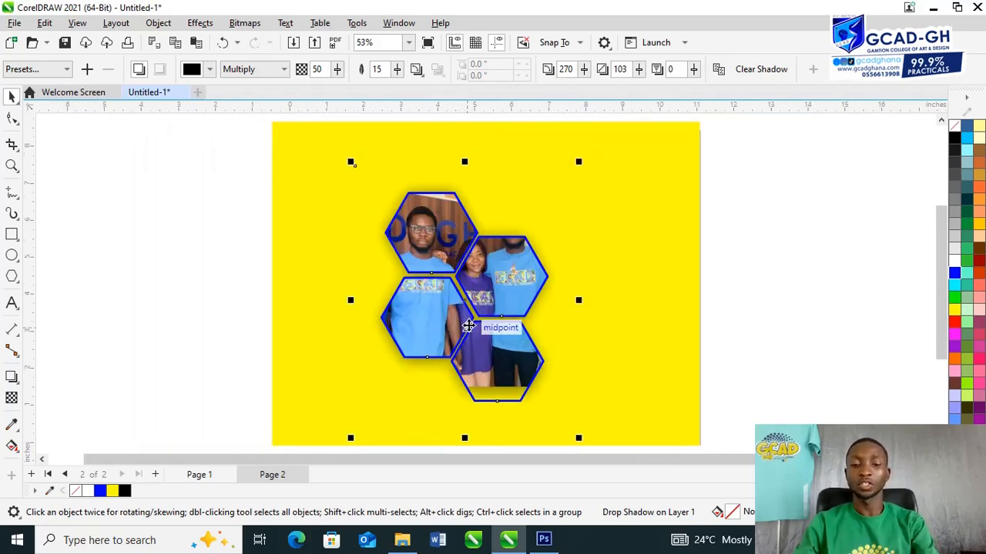
pyautogui.press('F9')
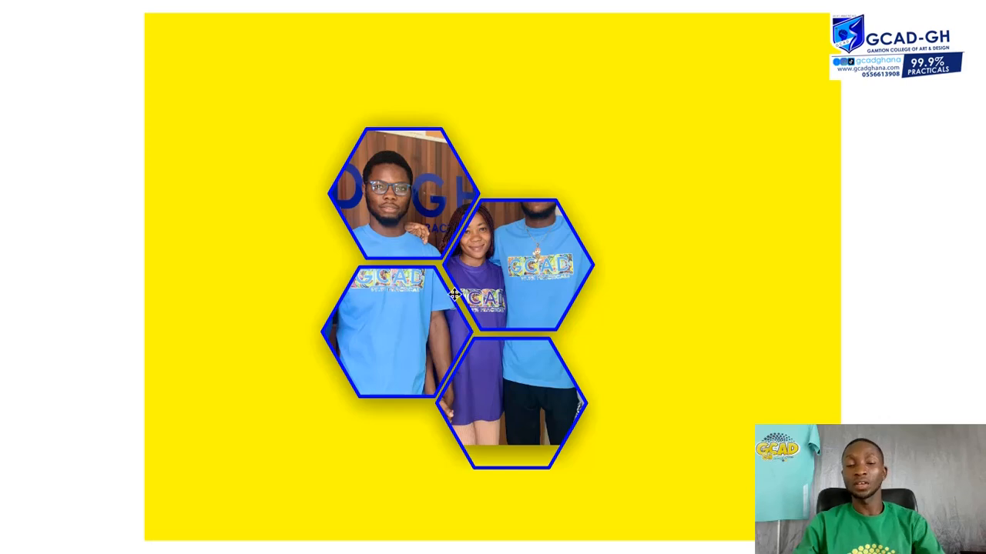
pyautogui.press('Escape')
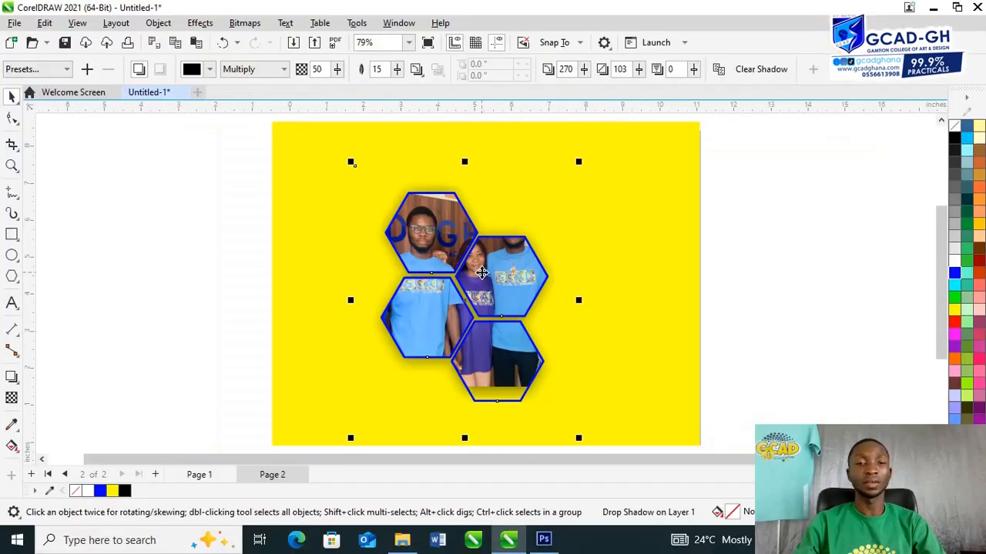
pyautogui.scroll(-1, 382, 328)
# Change the page size to Business Card and delete all objects on the page.
pyautogui.click(248, 231)
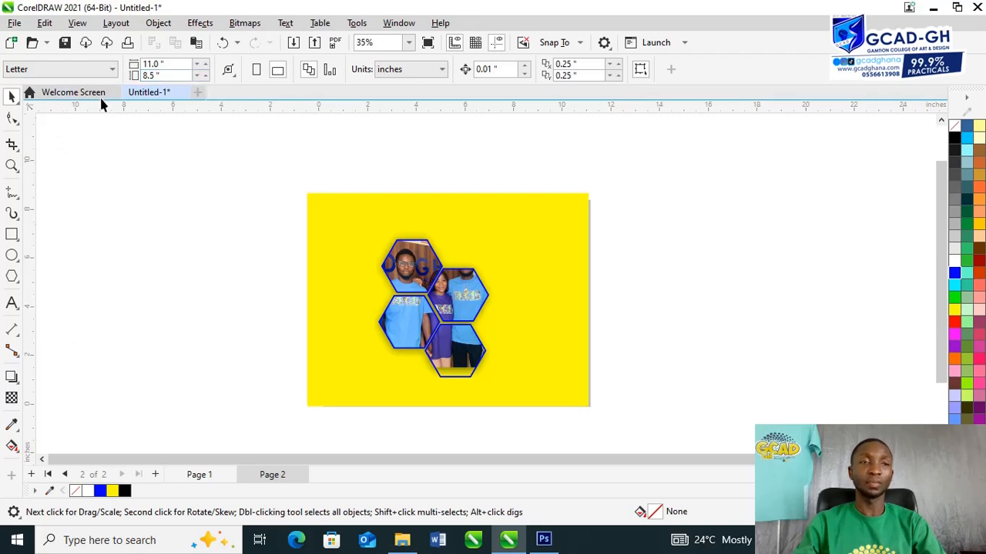
pyautogui.click(99, 69)
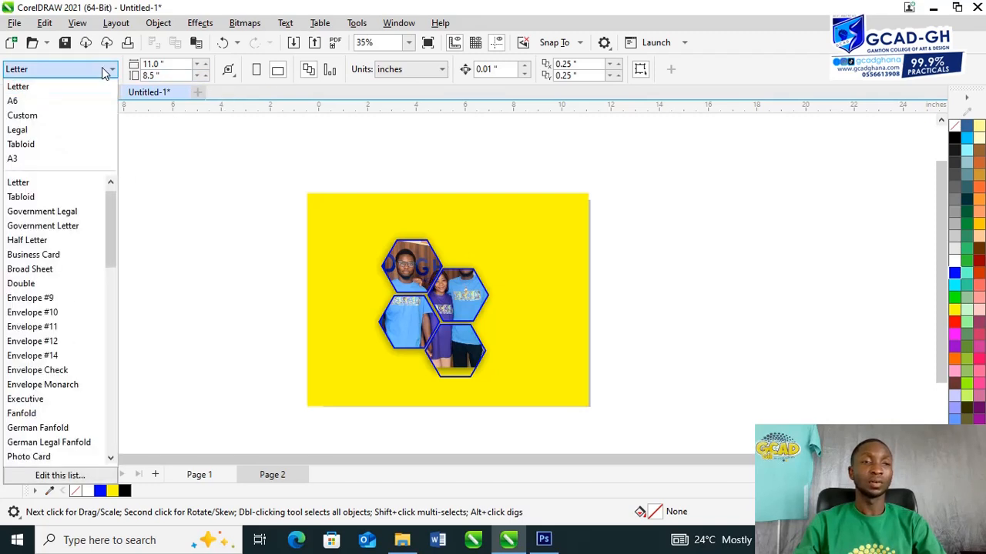
pyautogui.click(61, 257)
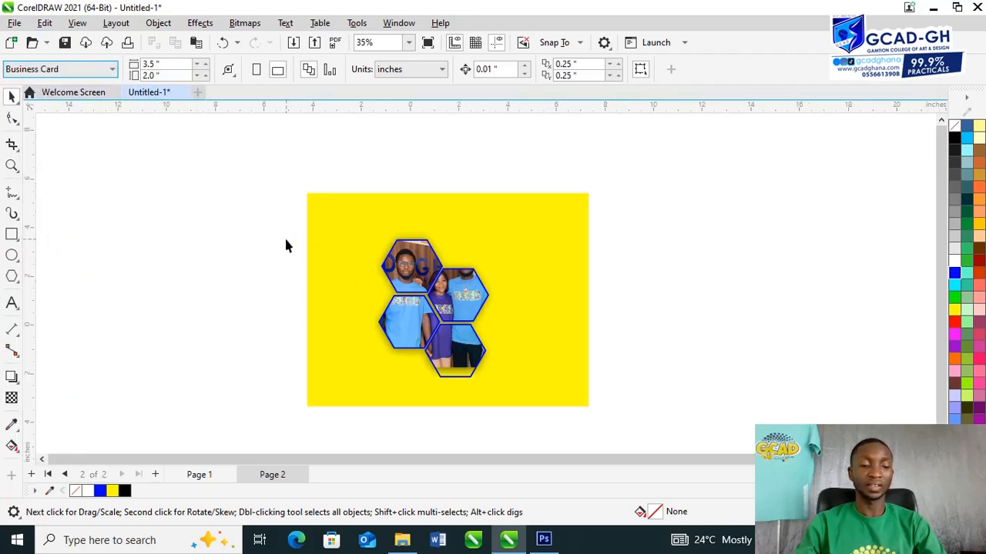
pyautogui.hotkey('ctrl', 'a')
pyautogui.press('Delete')
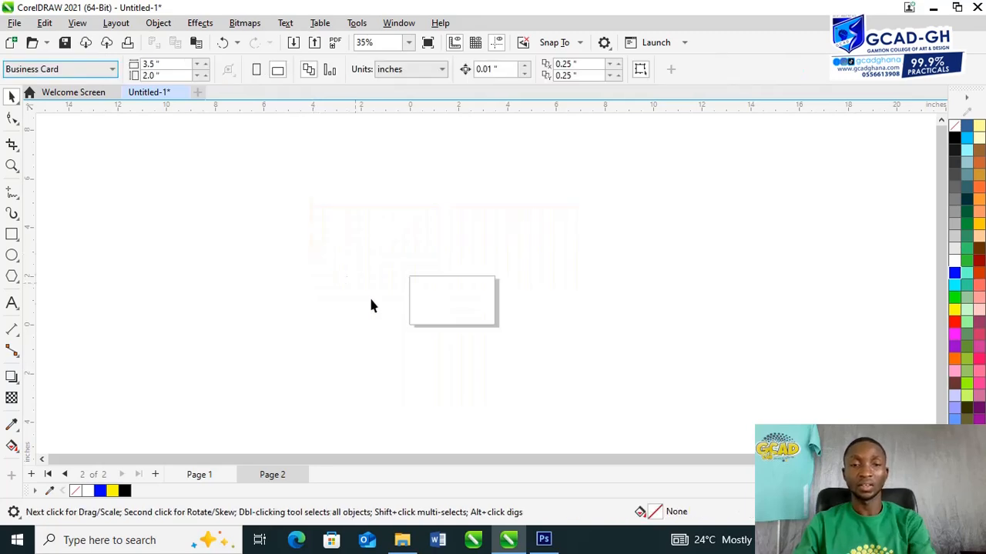
pyautogui.click(409, 43)
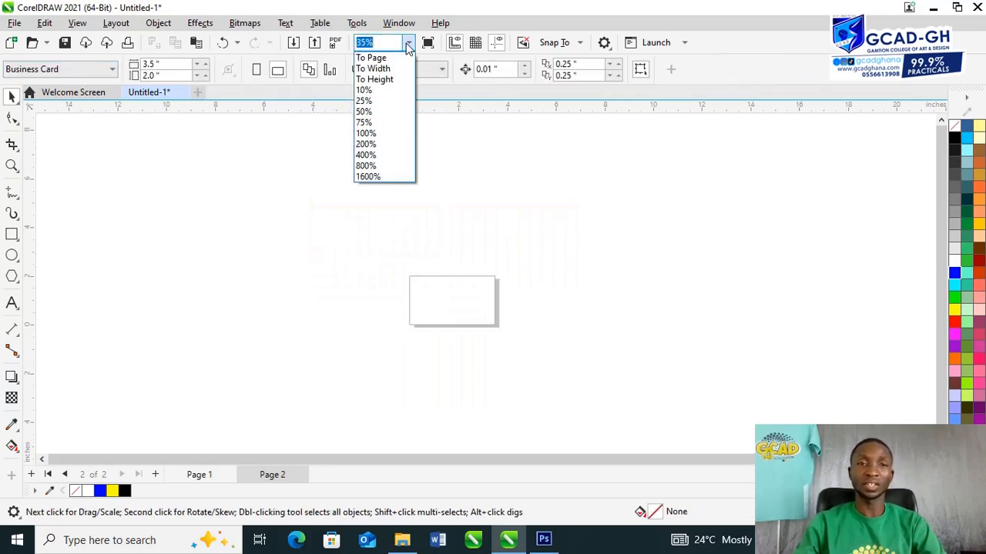
pyautogui.click(391, 68)
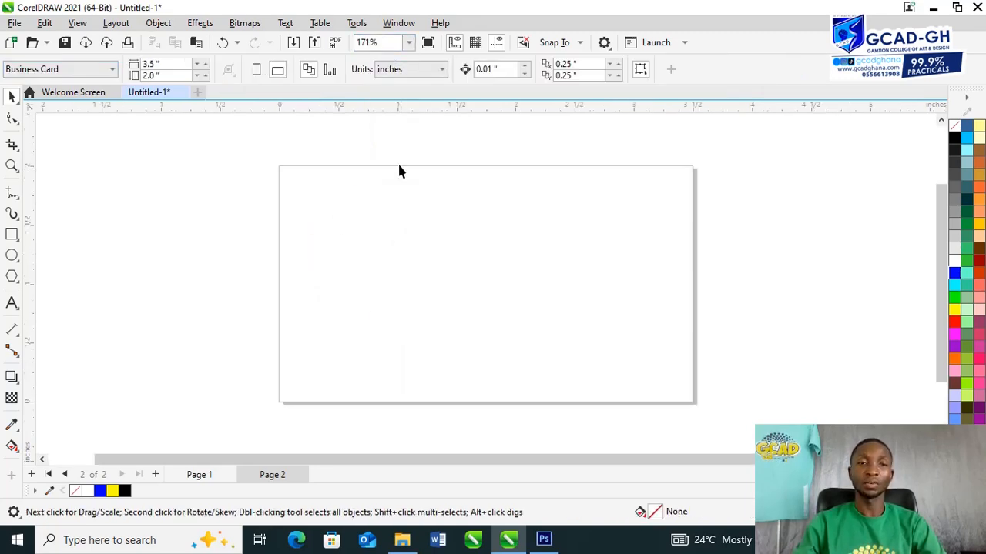
# Draw a page-sized rectangle about 3.53 × 2 in and PowerClip a small rectangle of about 0.72 × 0.79 in inside it.
pyautogui.click(12, 238)
pyautogui.moveTo(277, 163)
pyautogui.mouseDown()
pyautogui.moveTo(560, 383)
pyautogui.moveTo(694, 404)
pyautogui.mouseUp()
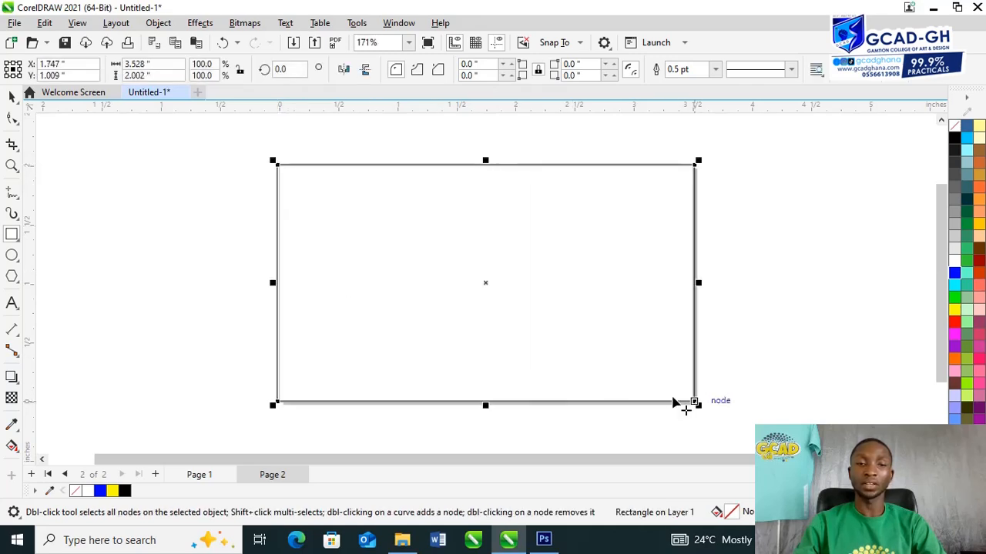
pyautogui.moveTo(83, 200); pyautogui.dragTo(170, 293)
pyautogui.rightClick(141, 231)
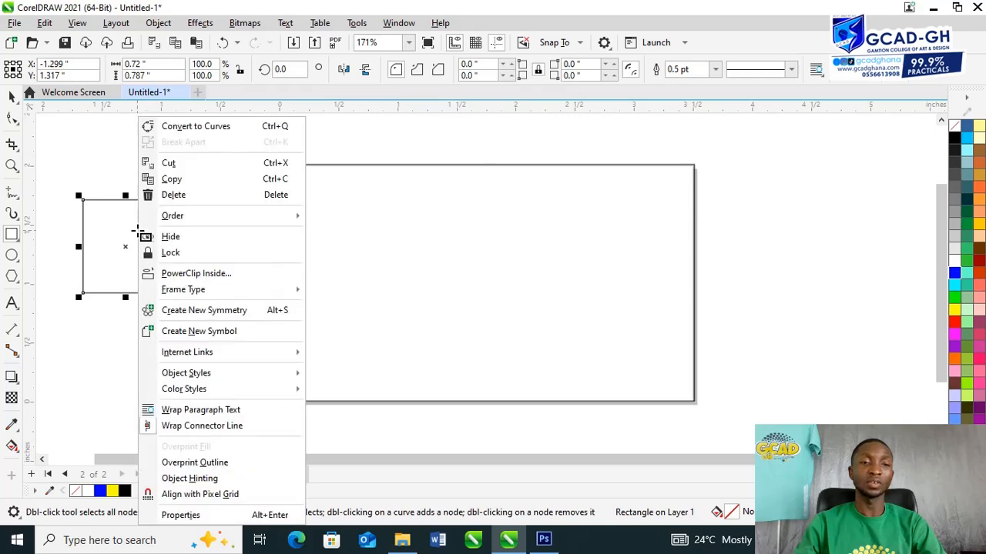
pyautogui.click(205, 274)
pyautogui.click(359, 286)
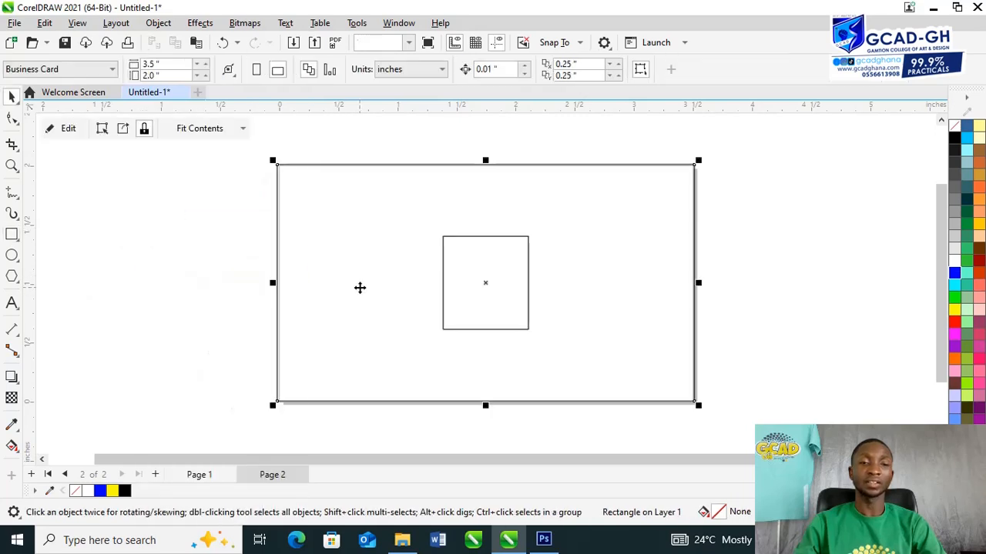
# Open the large rectangle's PowerClip contents for editing and delete the small rectangle inside.
pyautogui.click(64, 132)
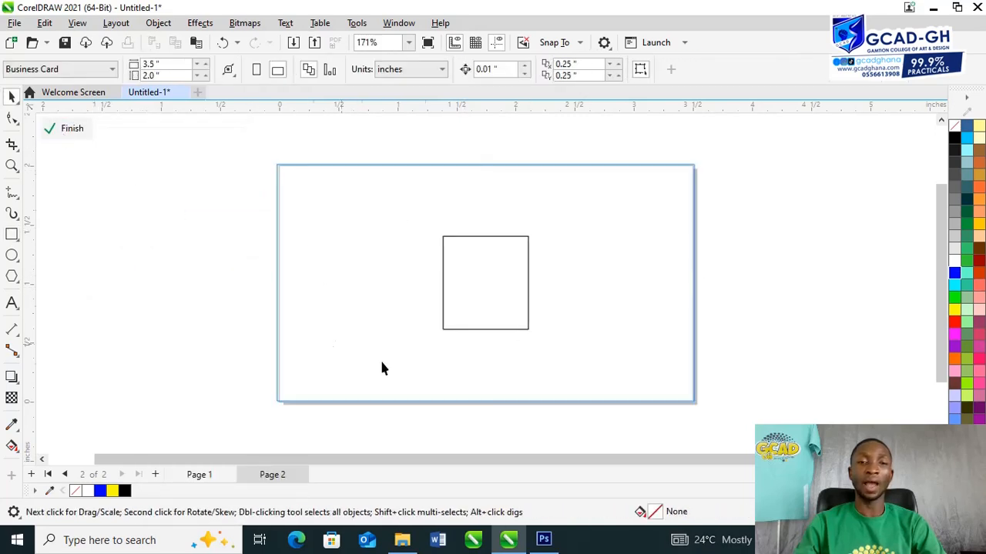
pyautogui.click(528, 299)
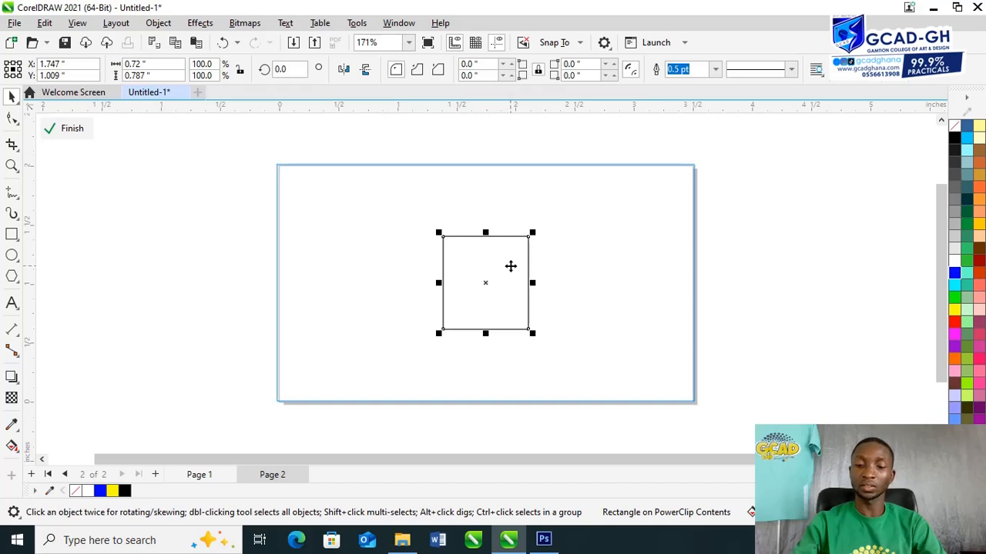
pyautogui.press('Delete')
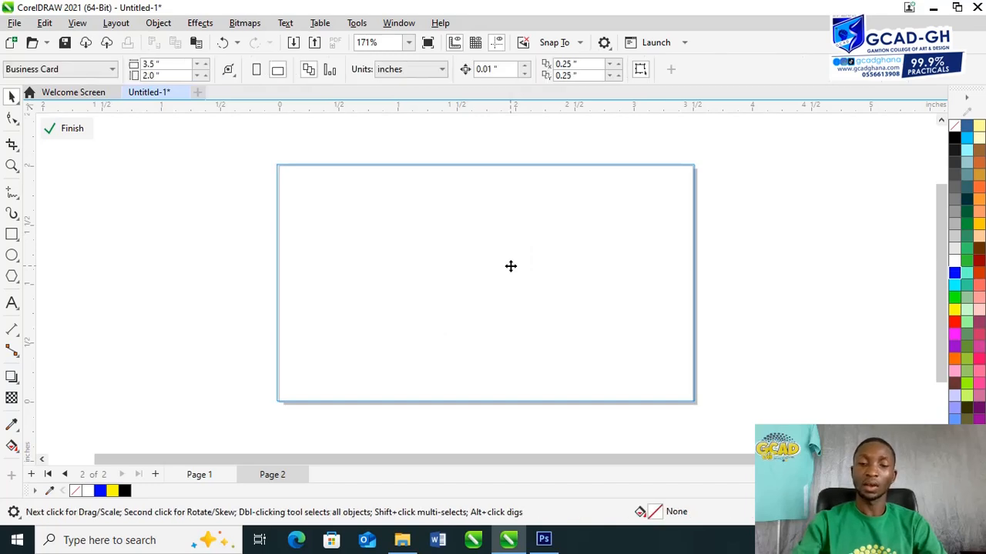
# Draw a wide rectangle about 4.07 × 0.54 in overlapping the card's lower edge and convert it to curves.
pyautogui.click(8, 238)
pyautogui.moveTo(247, 416); pyautogui.dragTo(728, 351)
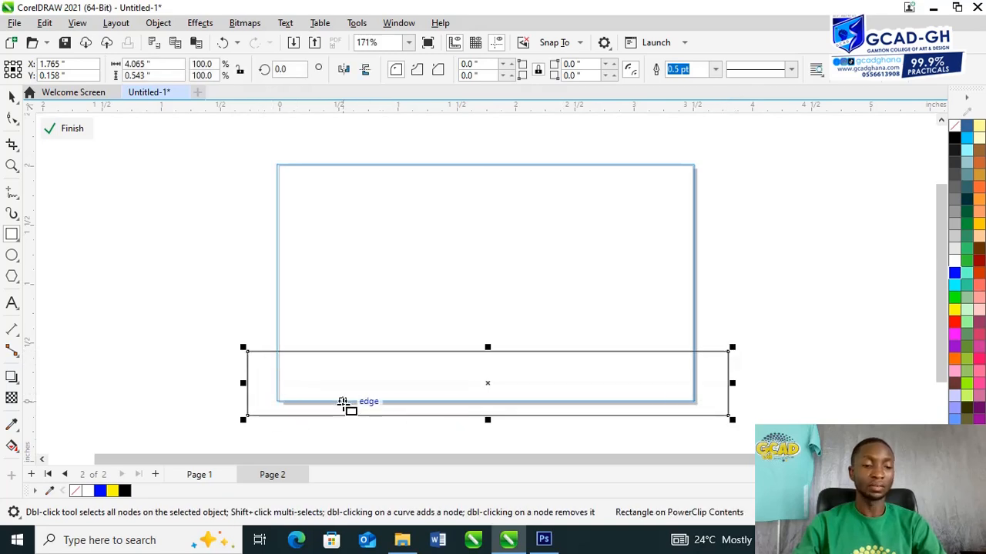
pyautogui.hotkey('ctrl', 'q')
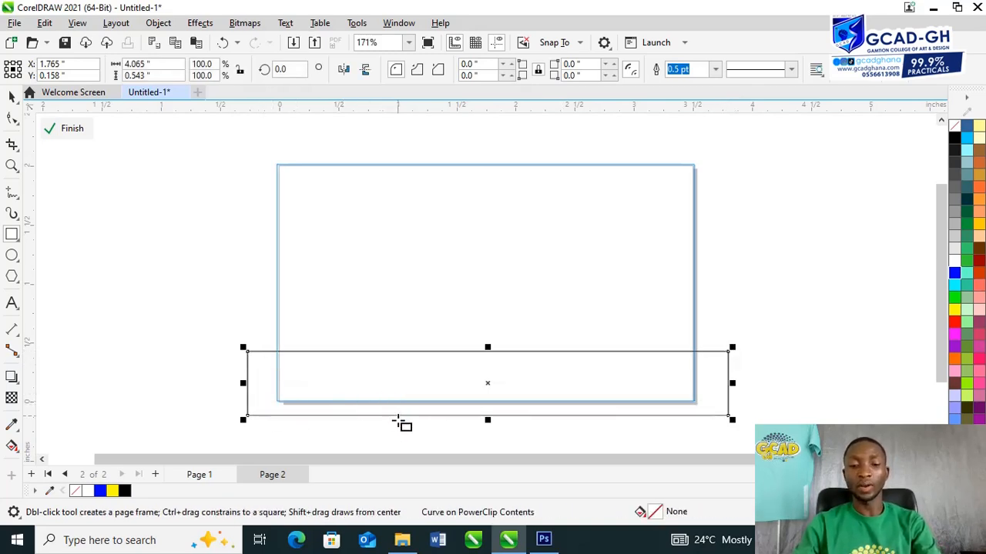
# Convert the wide rectangle's upper edge to a curve and bend it into a wave, rising on the left and dipping on the right.
pyautogui.press('F10')
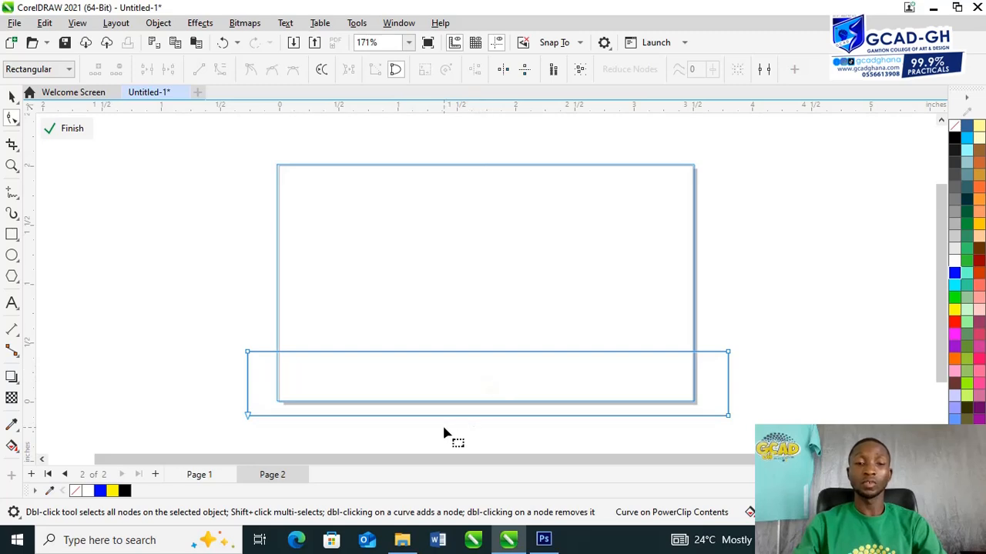
pyautogui.scroll(2, 442, 434)
pyautogui.click(499, 297)
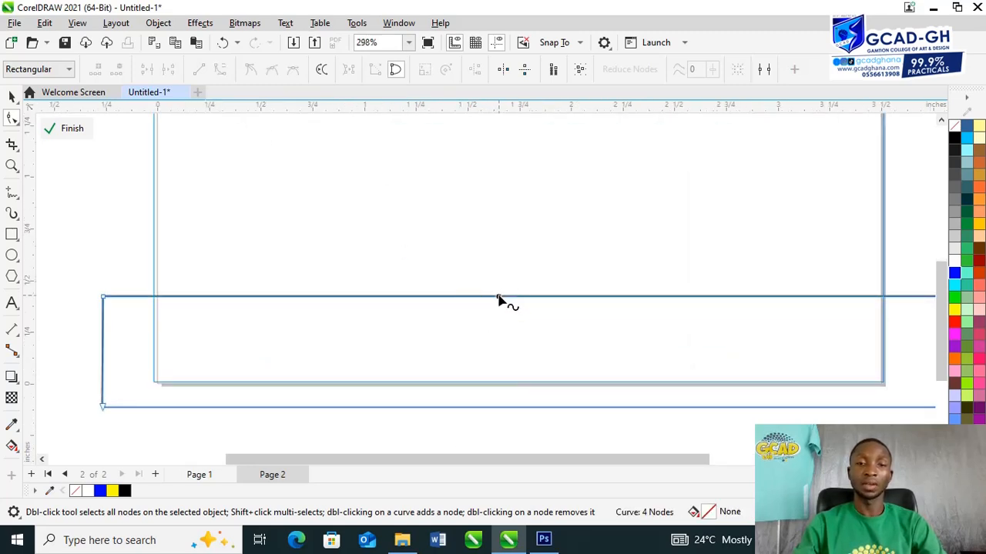
pyautogui.click(498, 297)
pyautogui.click(219, 68)
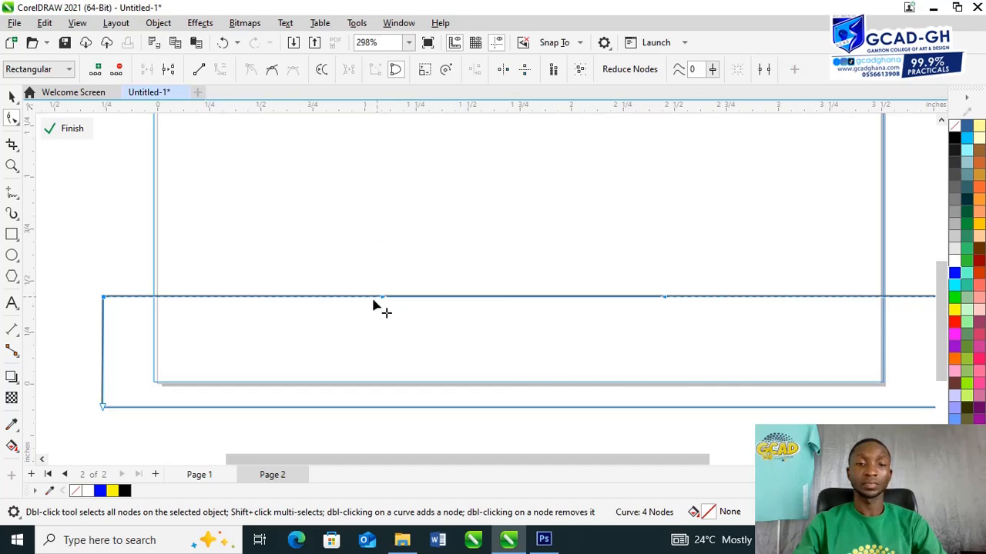
pyautogui.moveTo(385, 300); pyautogui.dragTo(387, 203)
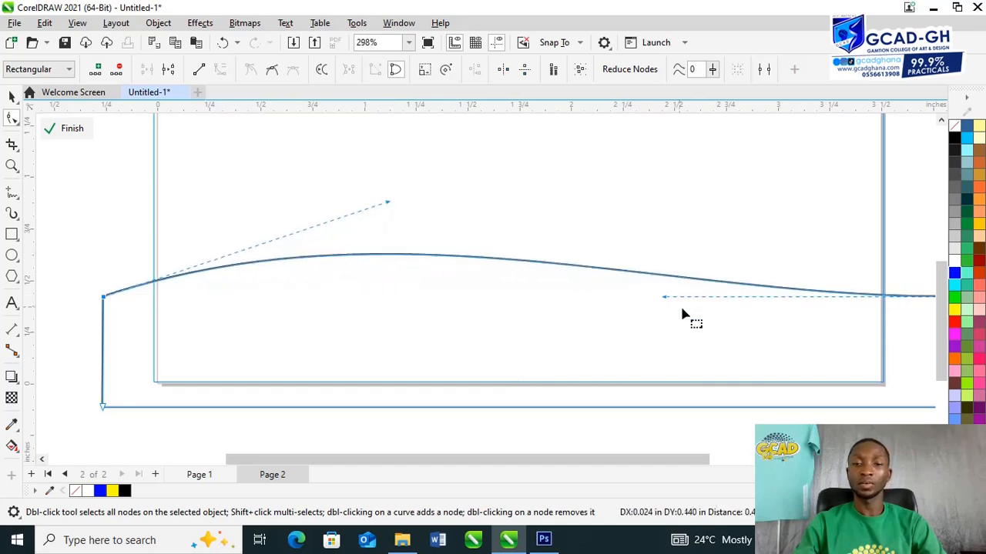
pyautogui.moveTo(664, 301); pyautogui.dragTo(480, 361)
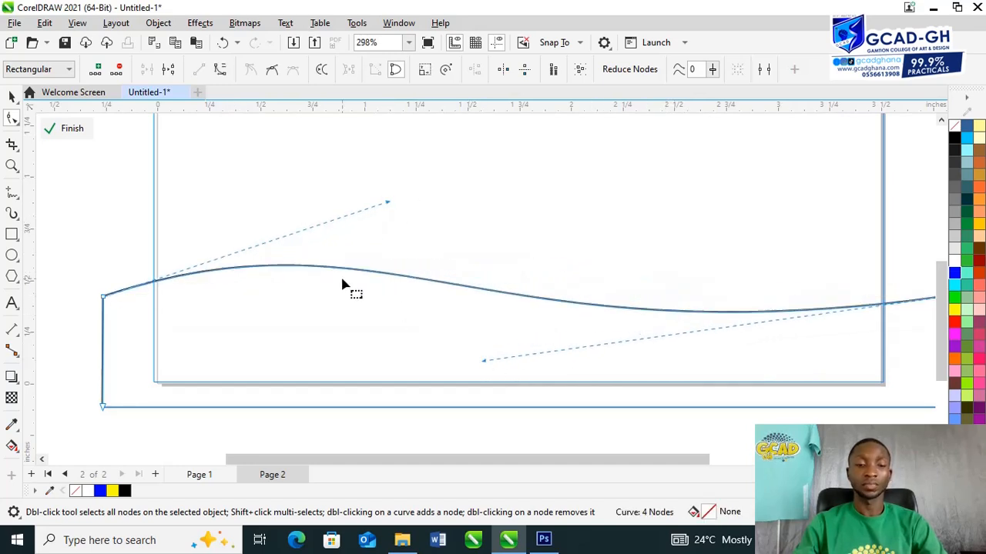
# Apply a blue fill and a blue outline to the wave shape.
pyautogui.press('space')
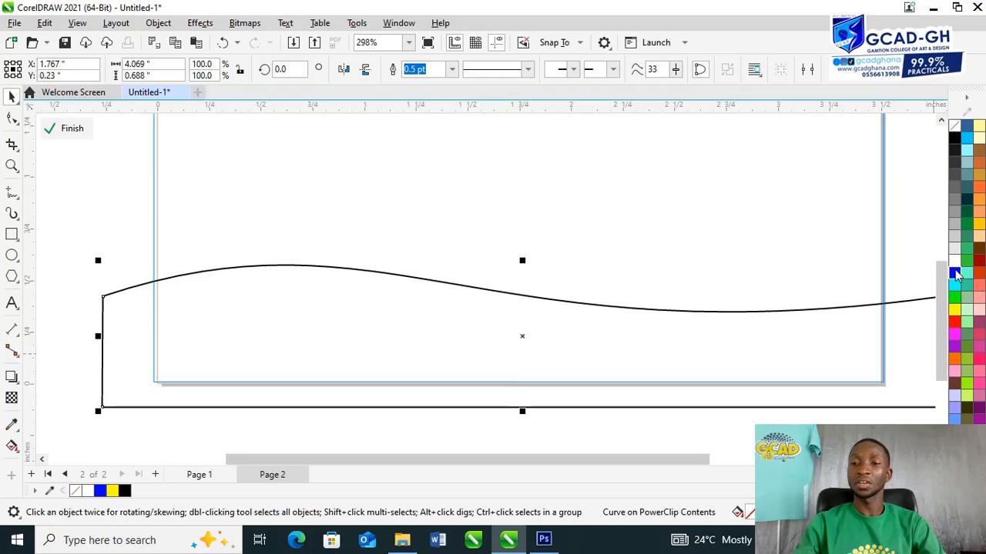
pyautogui.click(955, 275)
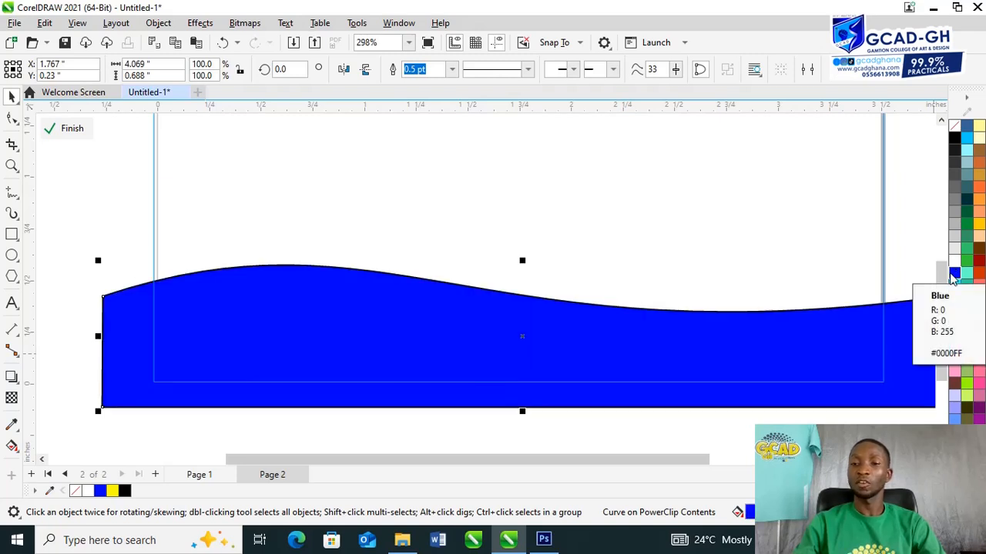
pyautogui.rightClick(955, 275)
pyautogui.click(941, 284)
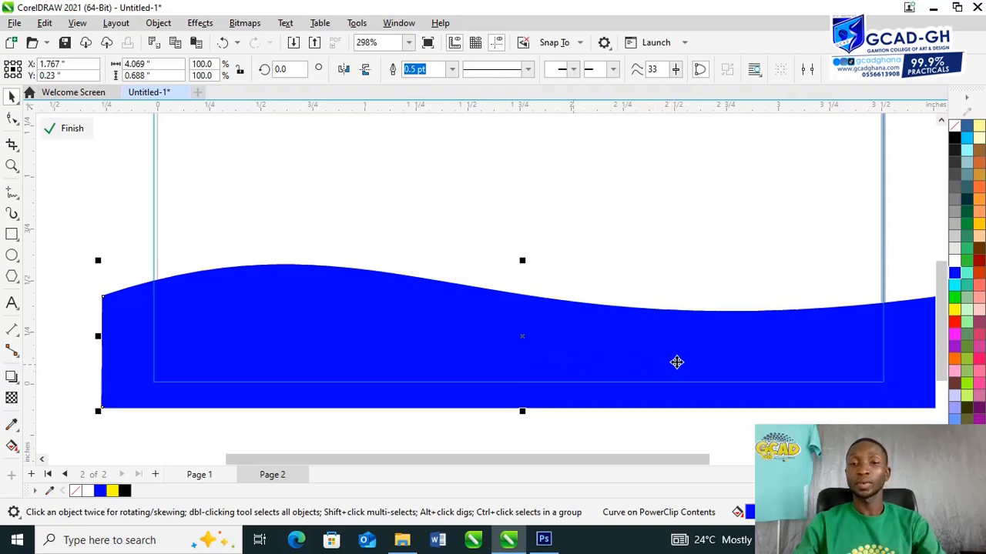
# Duplicate the wave shape, fill the copy white and shift it about 0.045 in downward to leave a thin blue band.
pyautogui.click(955, 266)
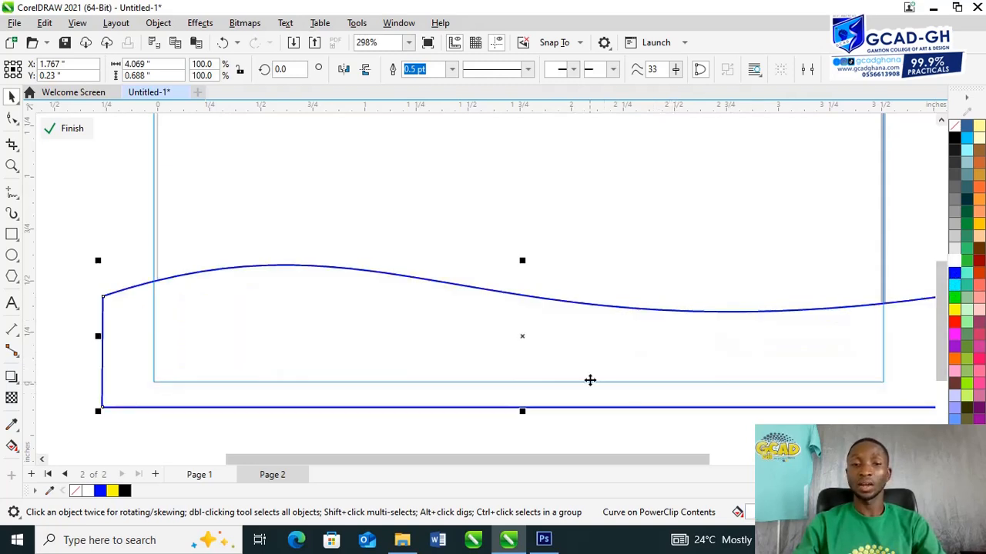
pyautogui.moveTo(593, 352); pyautogui.dragTo(591, 363)
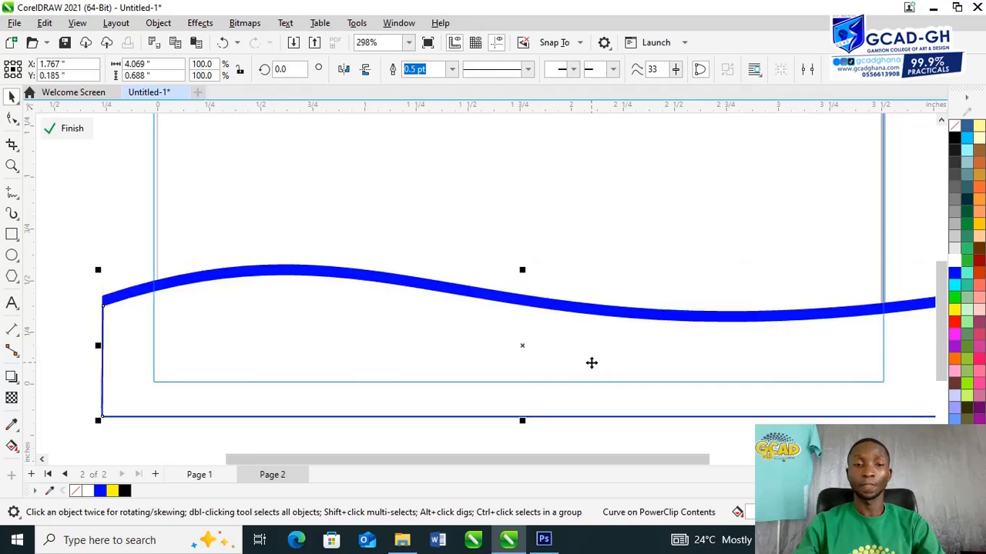
pyautogui.click(11, 118)
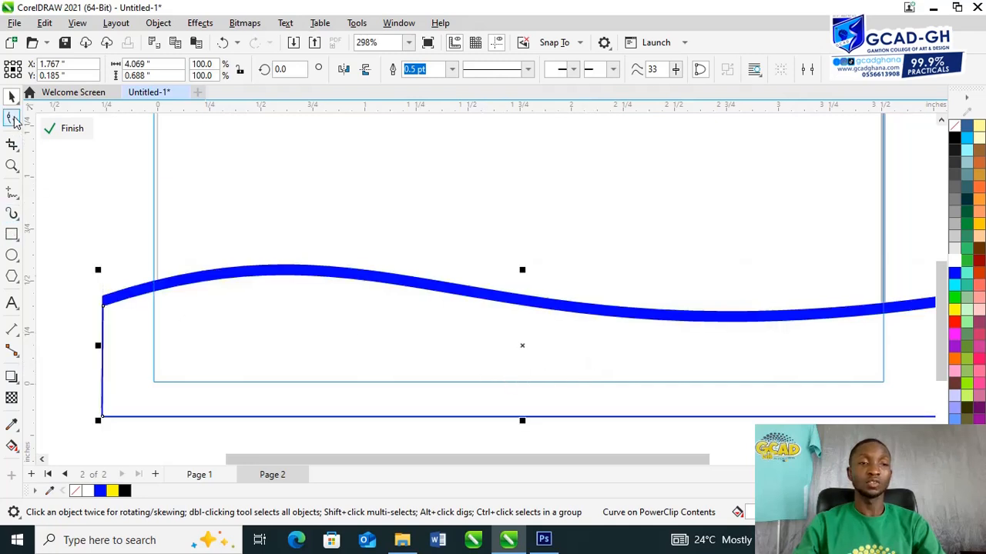
# Raise the white wave's upper-left node to the blue wave's corner so the blue band tapers toward the left.
pyautogui.click(105, 308)
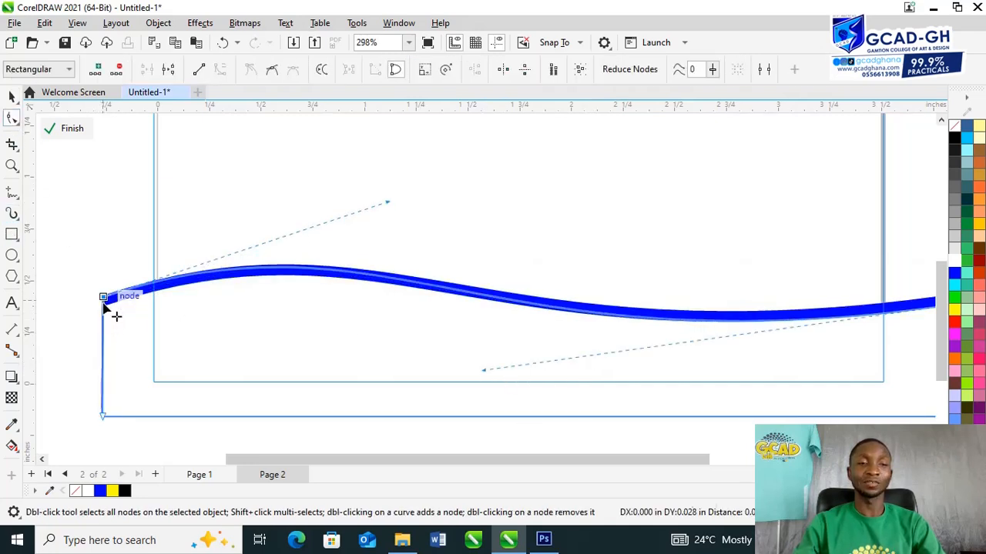
pyautogui.scroll(-2, 116, 301)
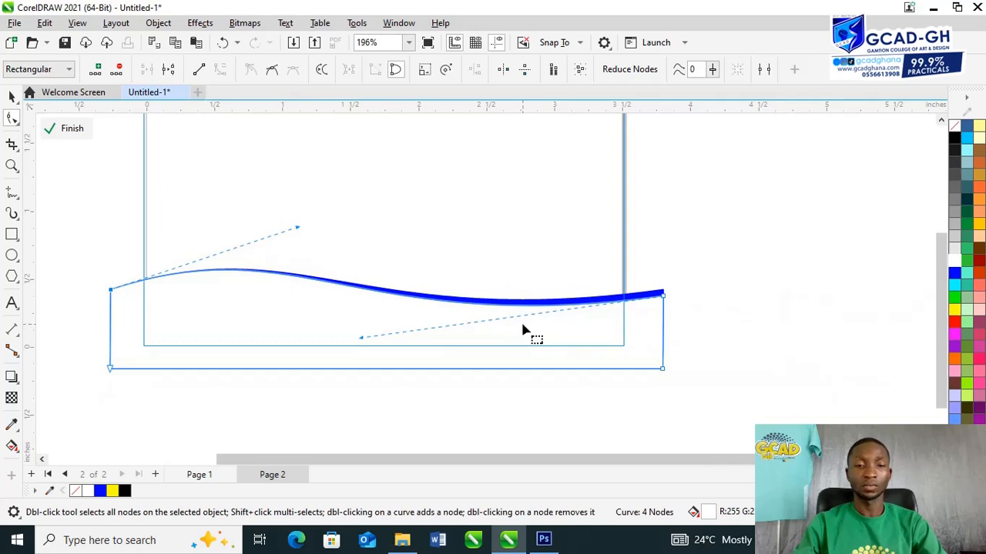
# Duplicate the white wave, fill the copy orange and shift it about 0.03 in downward to leave a thin white band.
pyautogui.press('space')
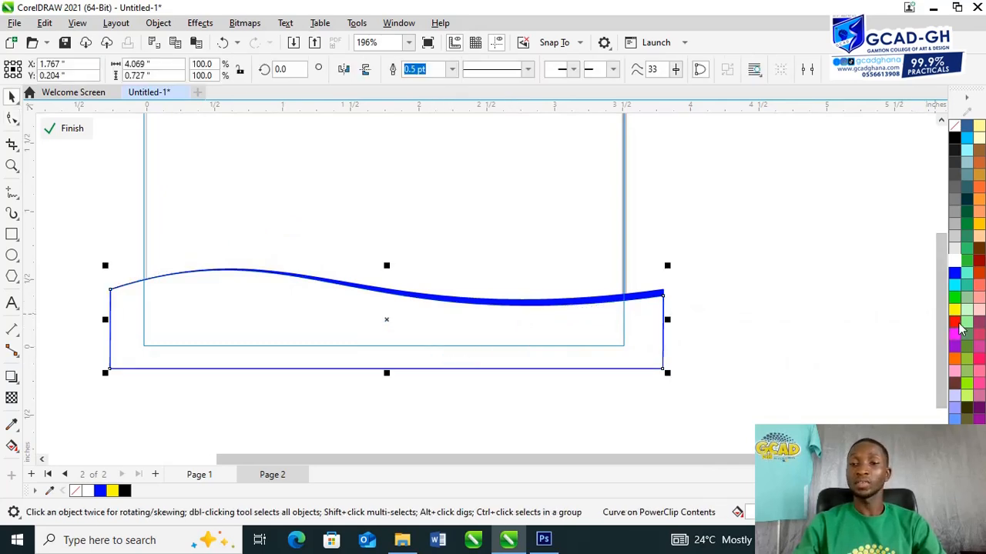
pyautogui.click(955, 359)
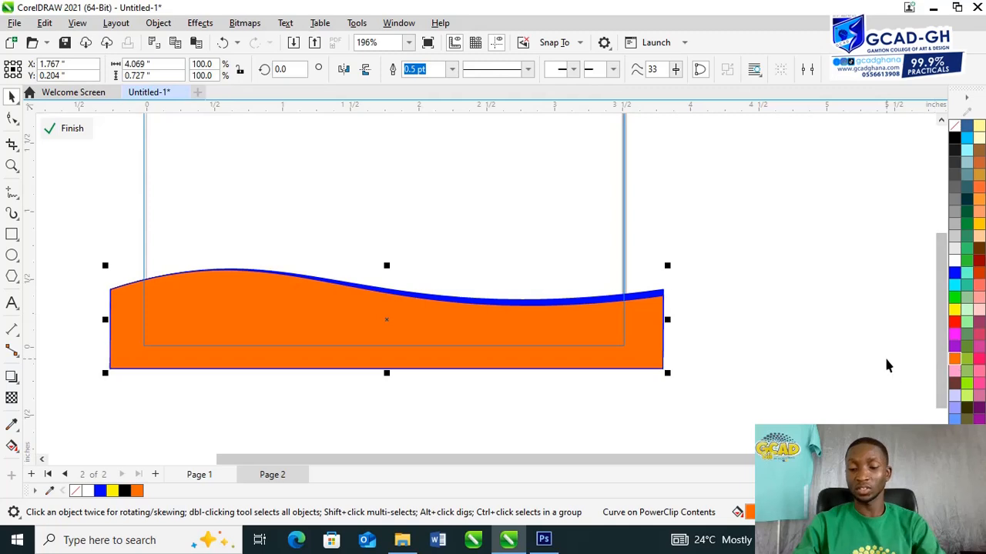
pyautogui.press('Down')
pyautogui.press('Down')
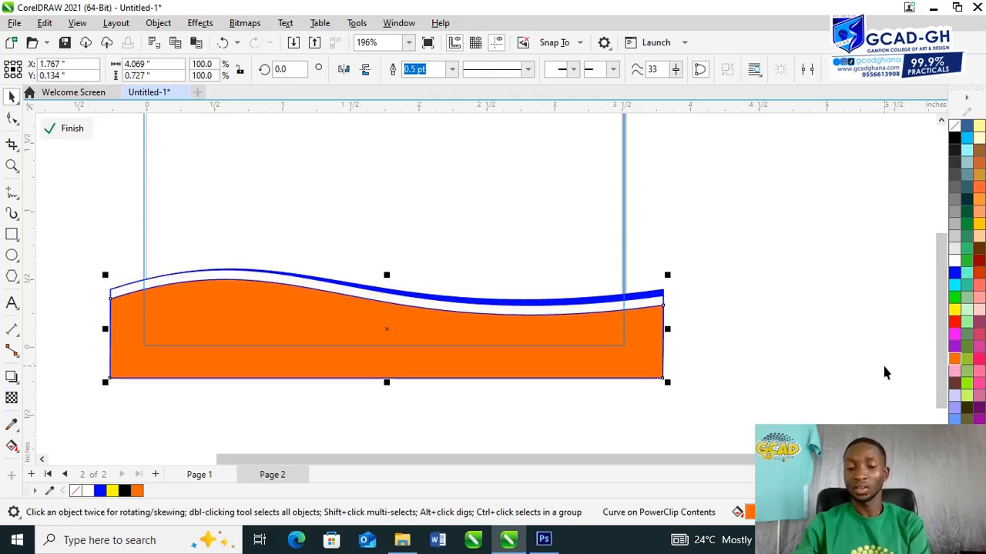
pyautogui.press('Up')
pyautogui.press('Up')
pyautogui.press('Up')
pyautogui.press('Up')
# Raise the orange wave's upper-left node to the blue wave's corner so the white band tapers toward the left.
pyautogui.scroll(2, 224, 328)
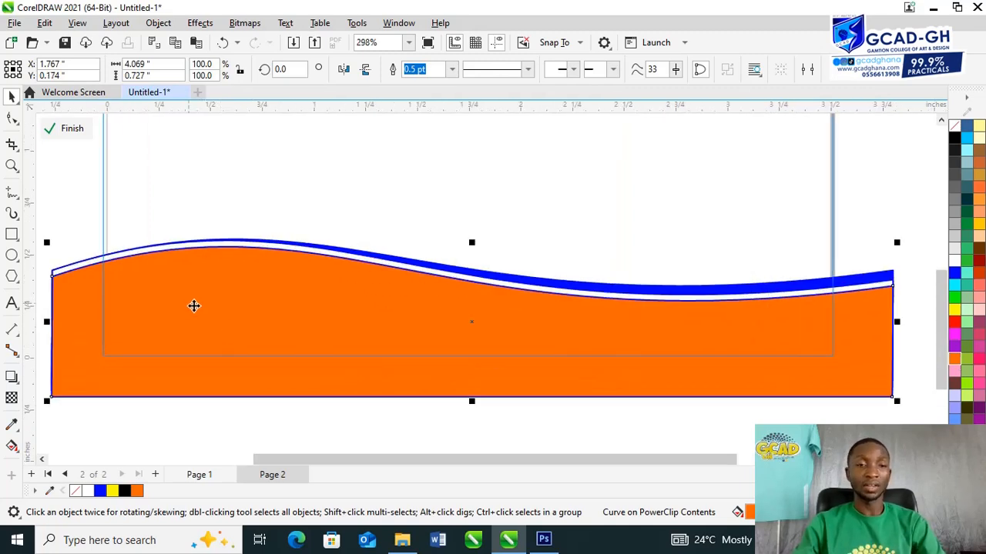
pyautogui.click(12, 118)
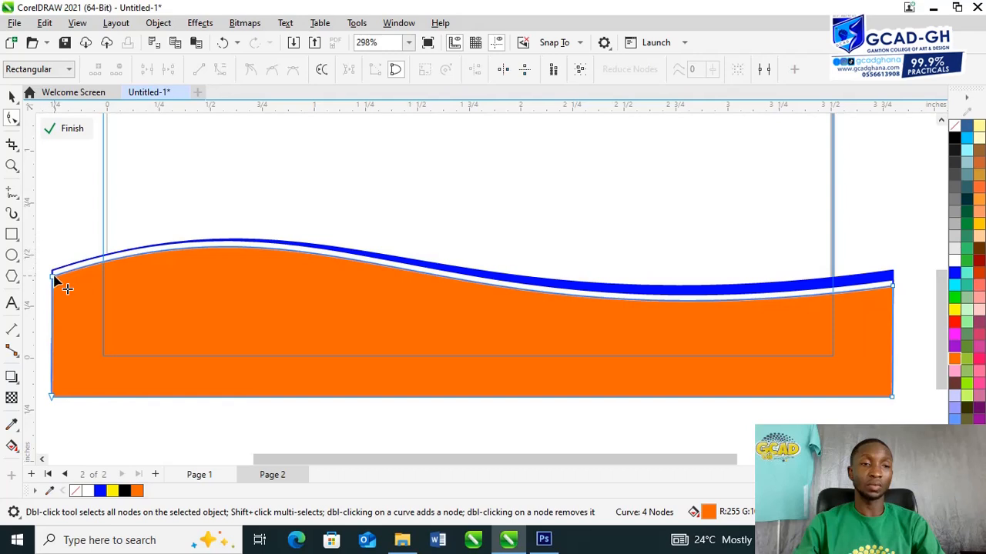
pyautogui.click(55, 280)
pyautogui.click(54, 274)
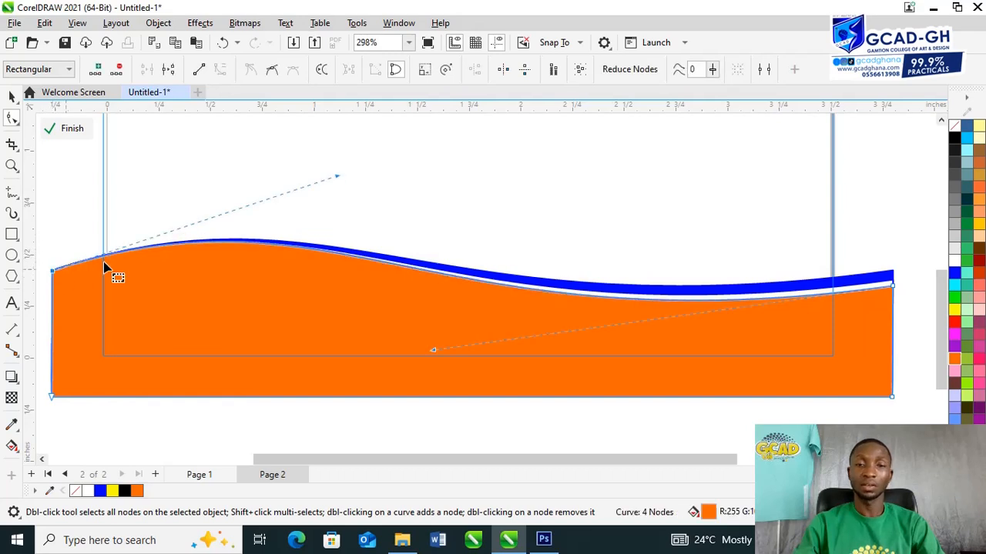
pyautogui.scroll(-2, 193, 278)
# Finish editing the PowerClip contents and remove the outline from the business card frame.
pyautogui.click(81, 131)
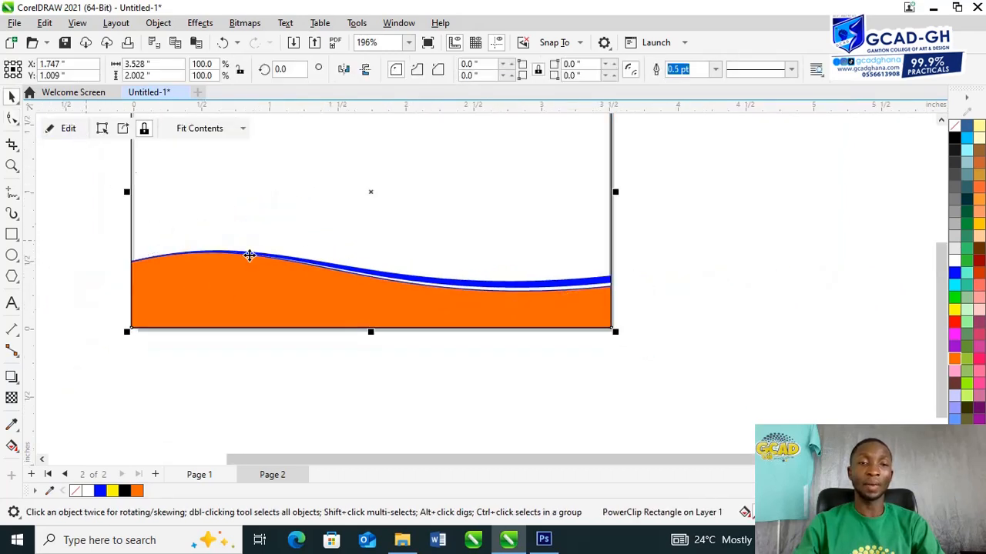
pyautogui.rightClick(953, 131)
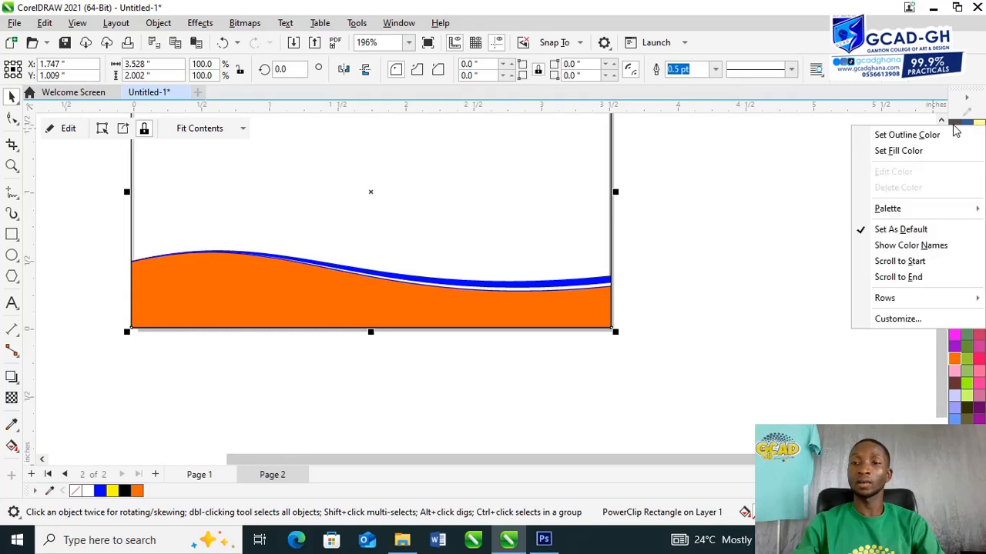
pyautogui.click(945, 135)
# Preview the finished wave design full screen, return to the drawing and minimize the program window.
pyautogui.scroll(1, 668, 241)
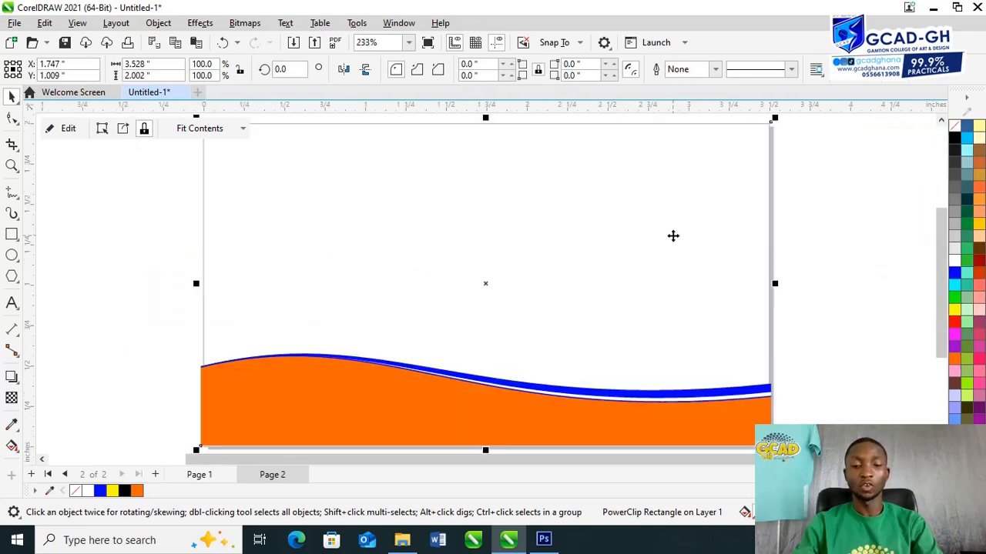
pyautogui.press('F9')
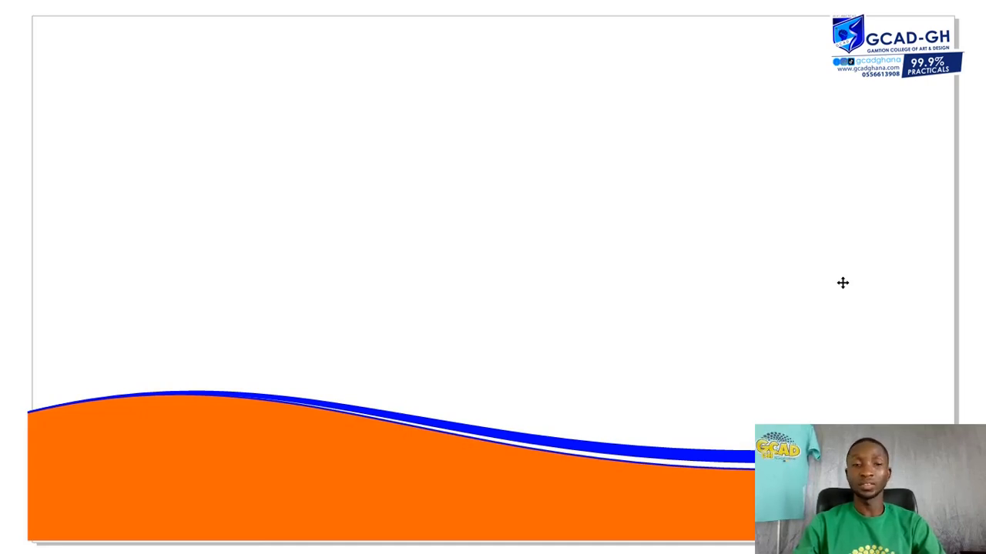
pyautogui.press('Escape')
pyautogui.scroll(-4, 540, 261)
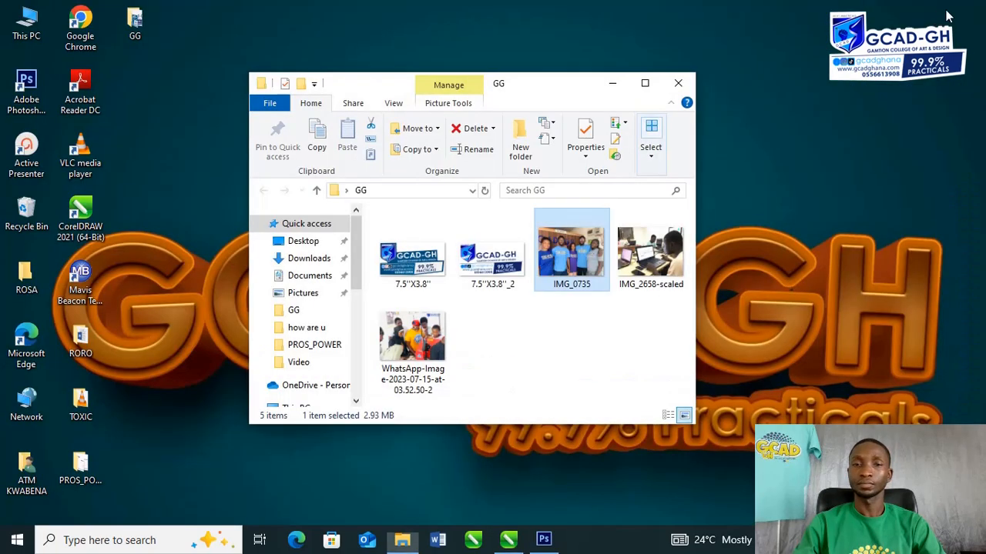
pyautogui.click(933, 8)
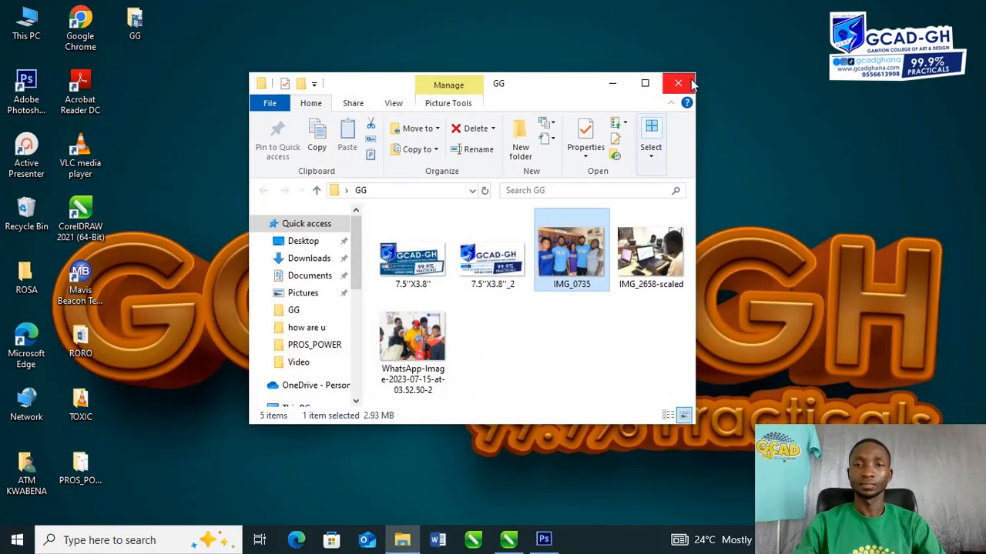